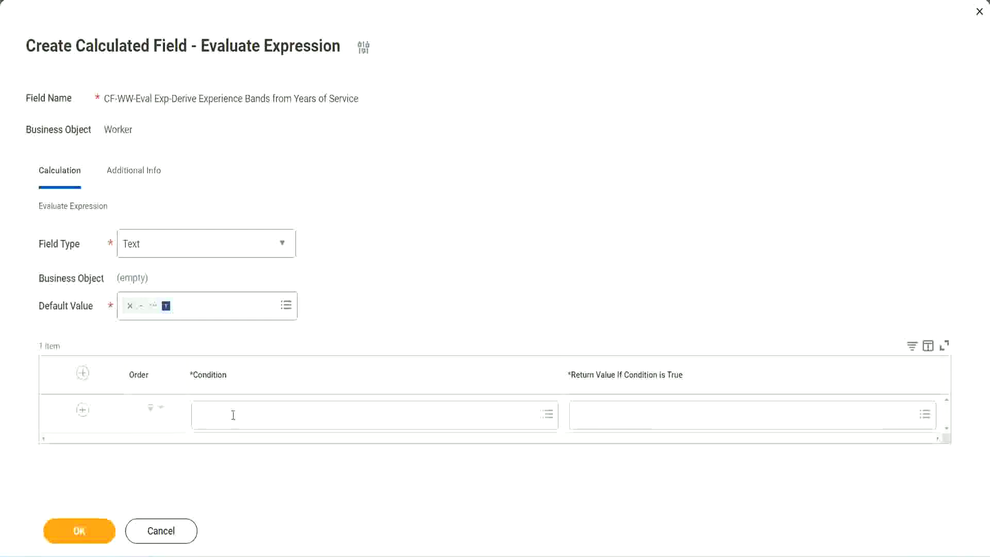
- Set the first row's condition to CF-WW-TF-Length of Service between 0 and 7 years, copying the name from the Notepad++ notes
left_click(232, 416)
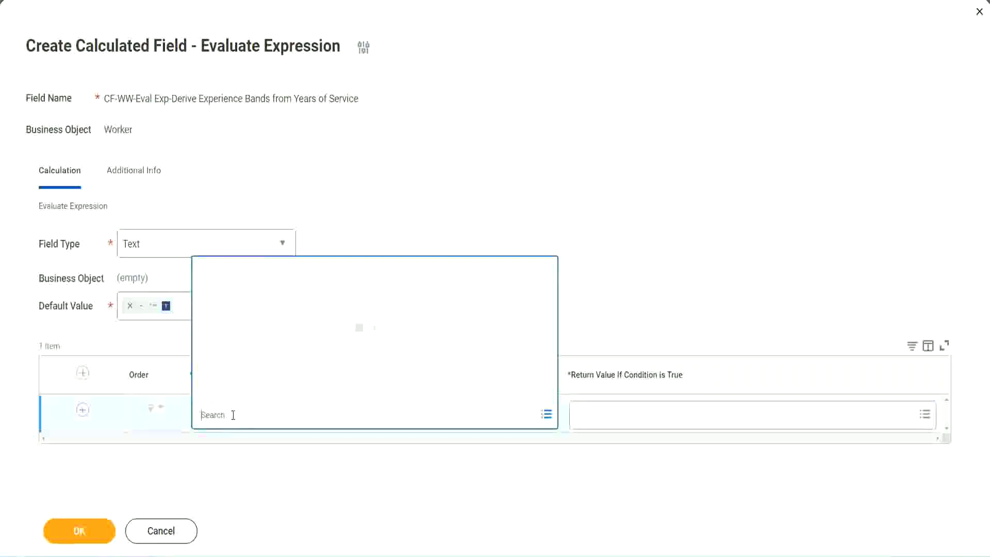
left_click(380, 234)
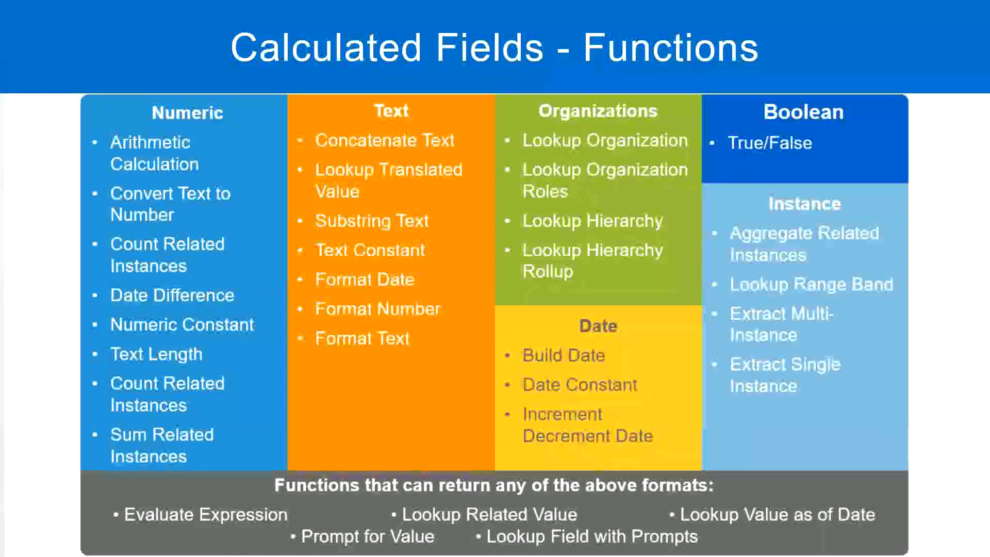
key("alt+Tab")
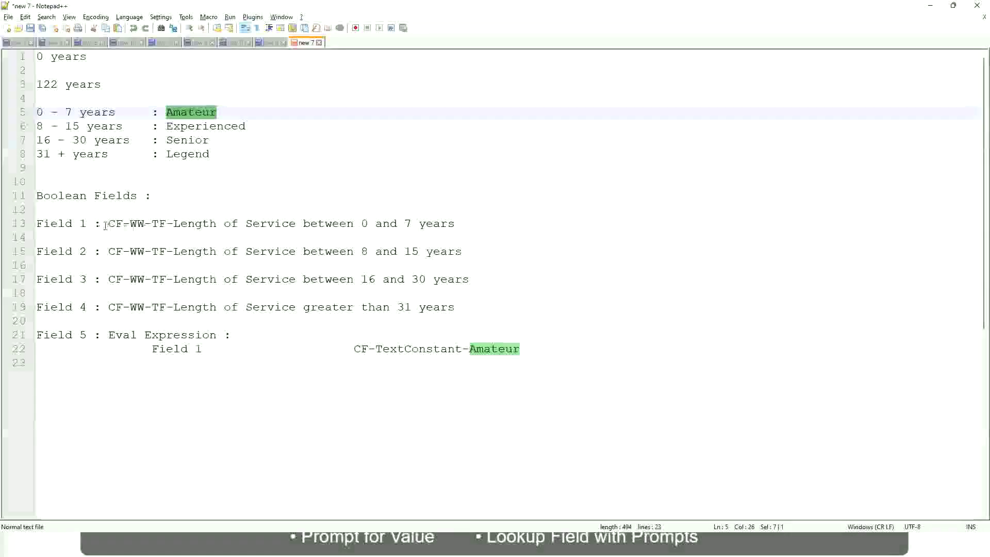
left_click_drag(109, 223, 456, 227)
key("ctrl+c")
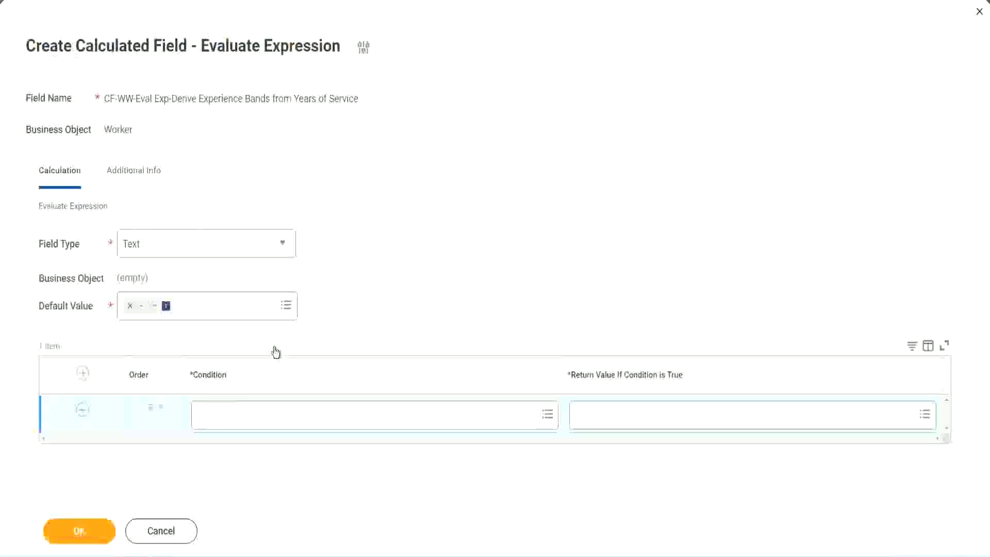
left_click(252, 418)
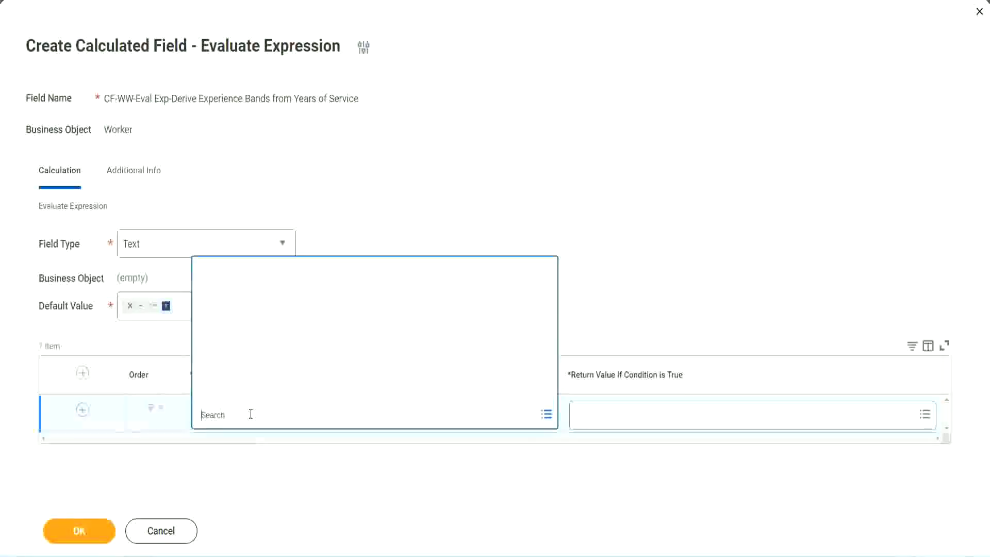
key("ctrl+v")
key("Return")
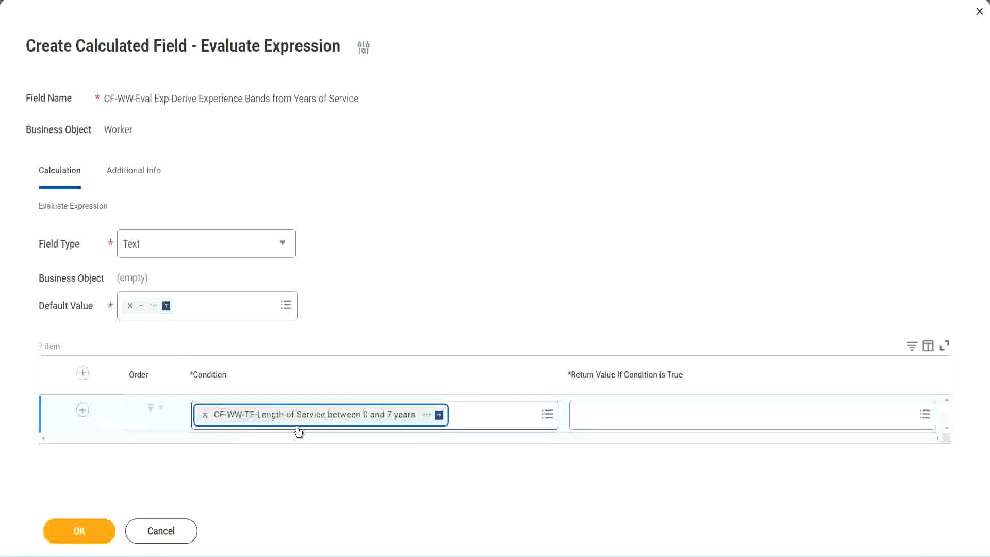
left_click(458, 288)
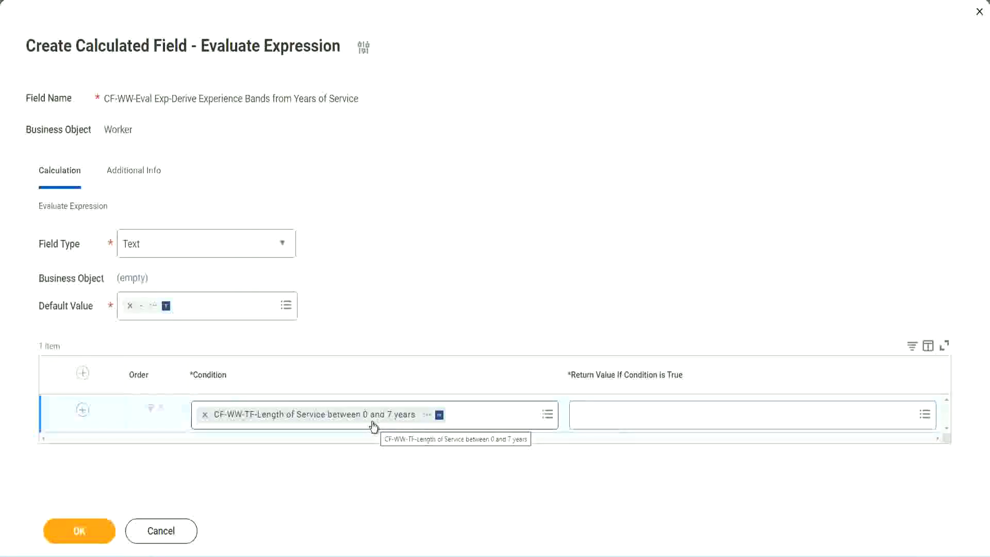
left_click(644, 424)
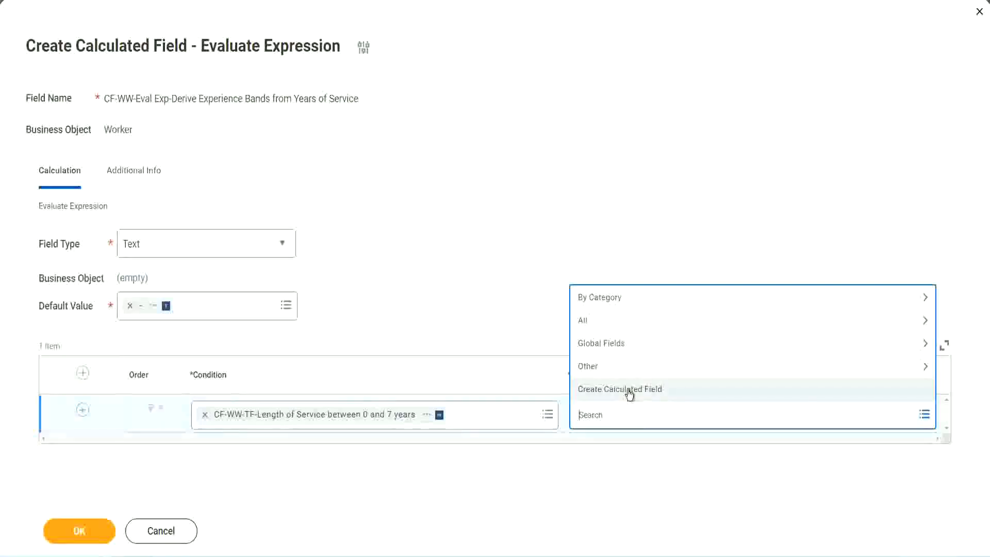
left_click(574, 257)
left_click(597, 420)
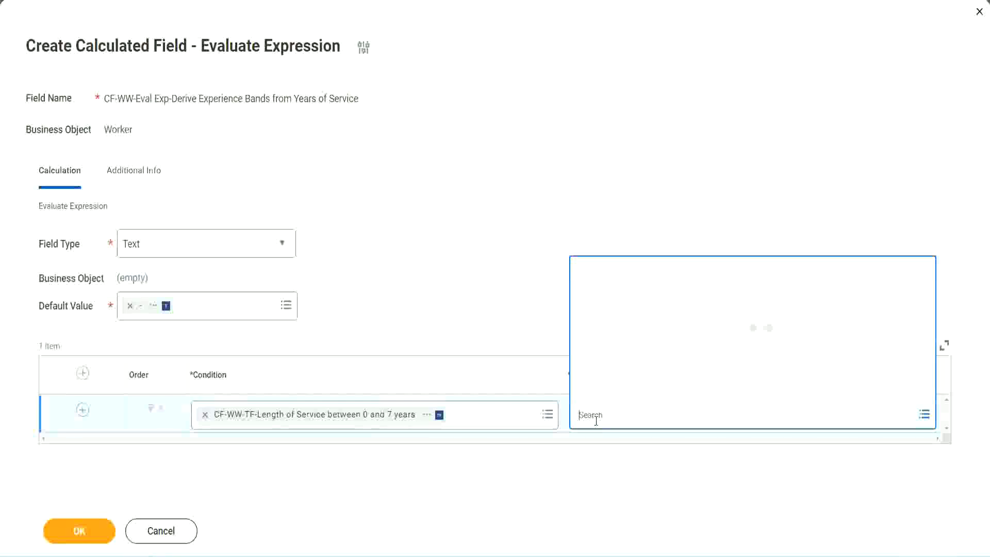
type("Amaterue")
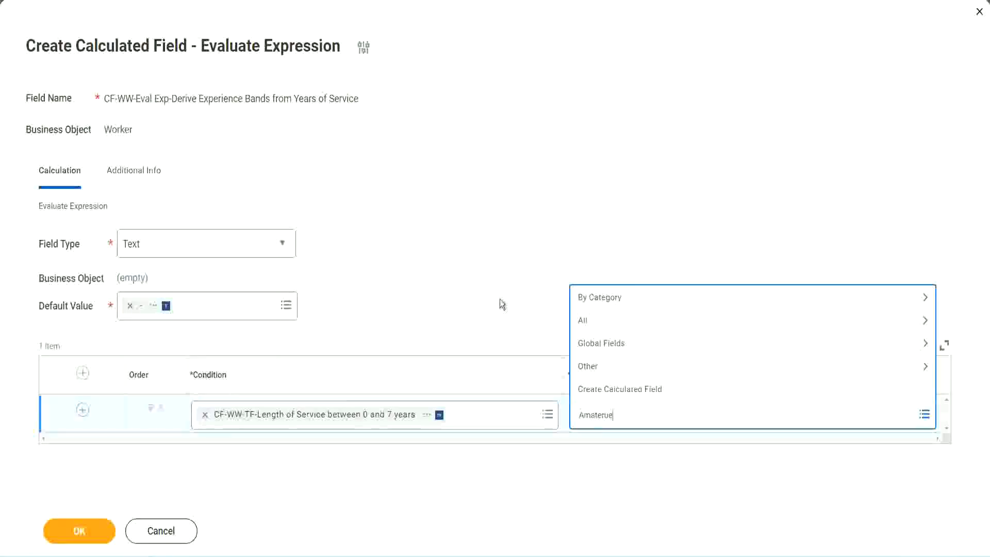
left_click(499, 299)
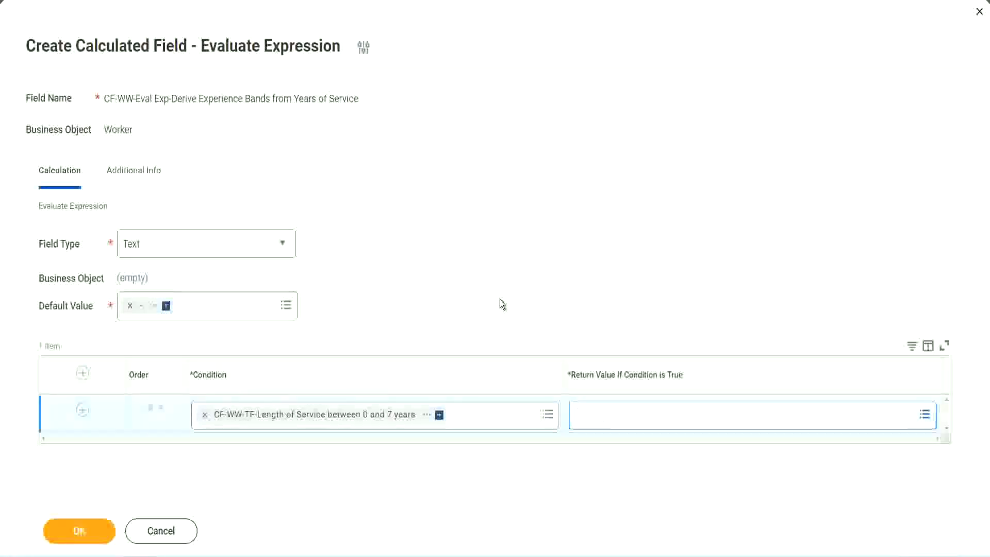
left_click(623, 419)
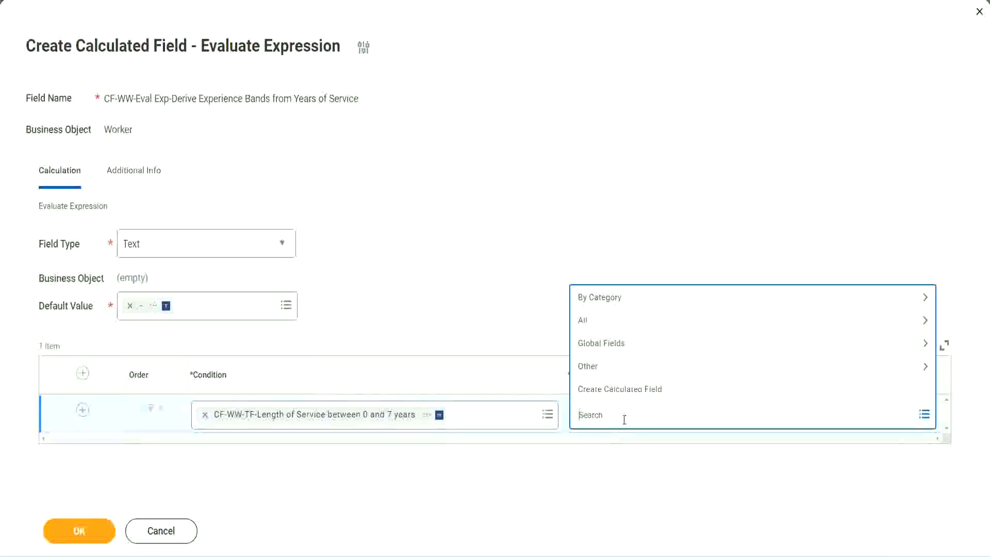
left_click(499, 304)
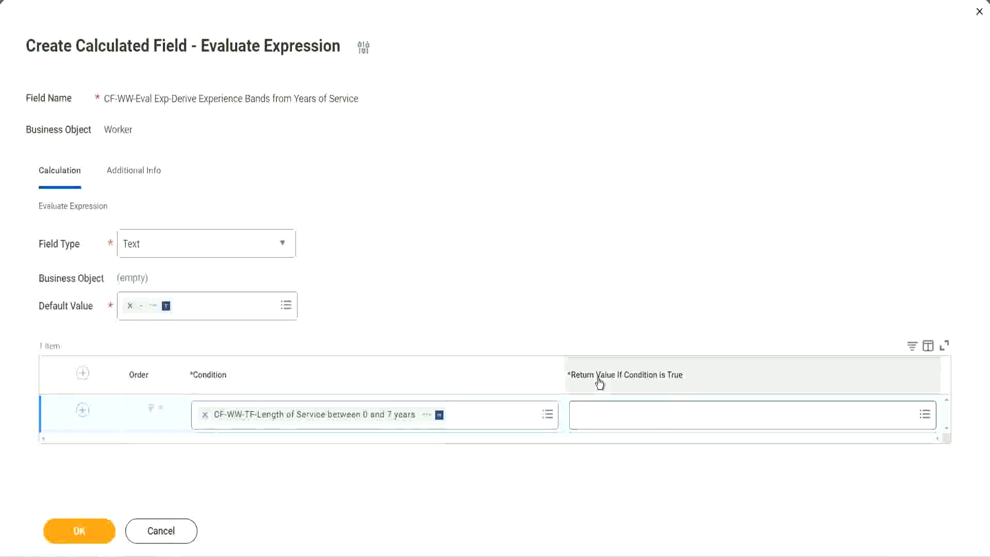
- Start a new calculated field for the first row's return value and name it CF-WW-TC-Amateur
left_click(642, 417)
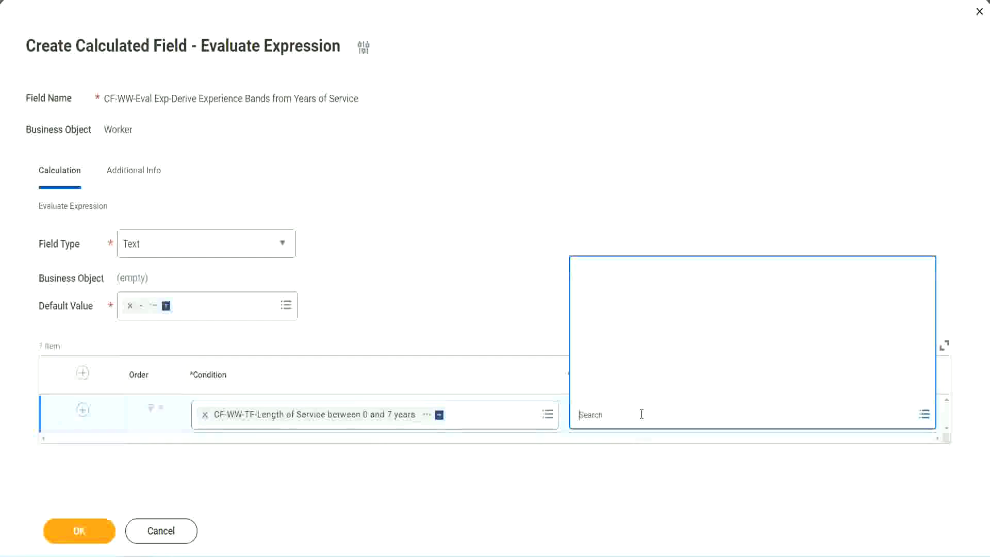
left_click(633, 390)
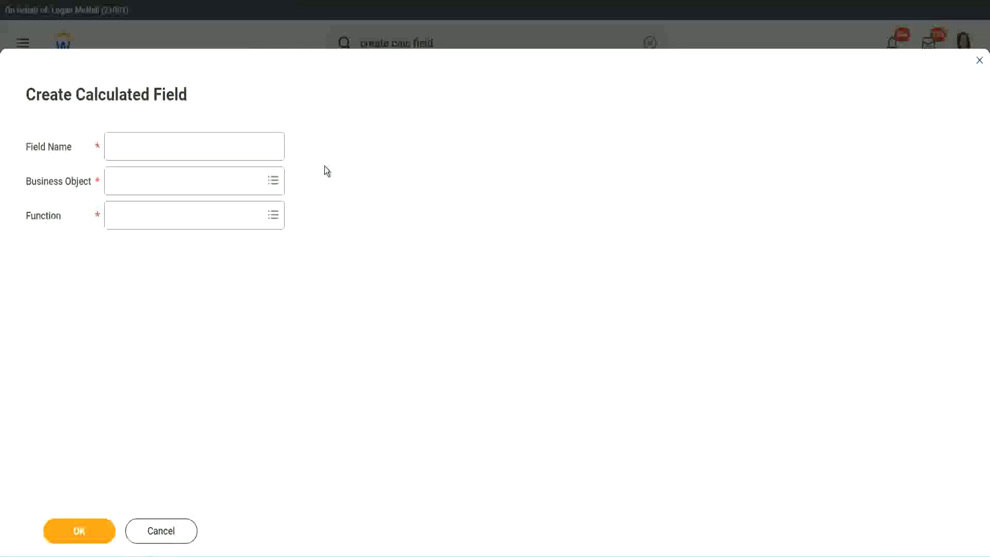
left_click(121, 147)
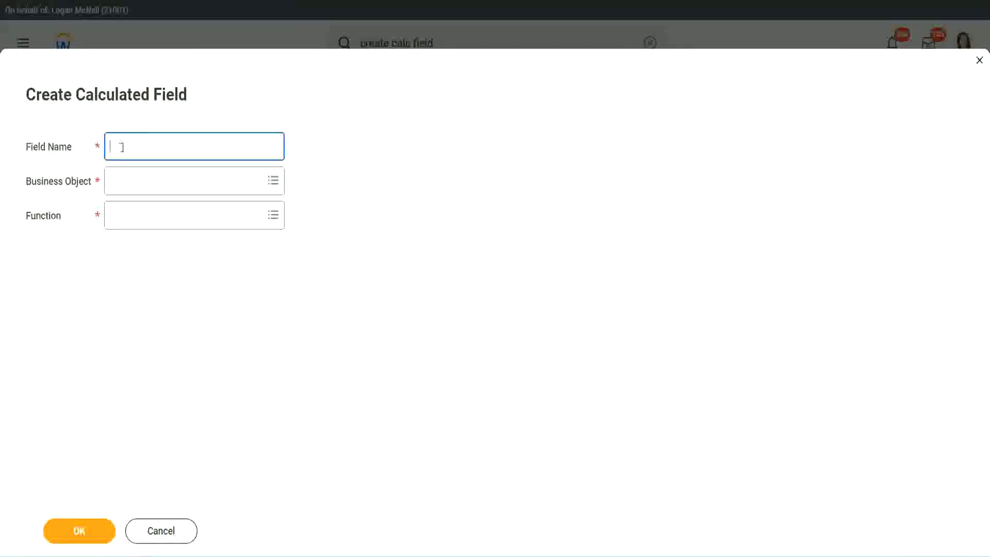
type("CF-TC-Am")
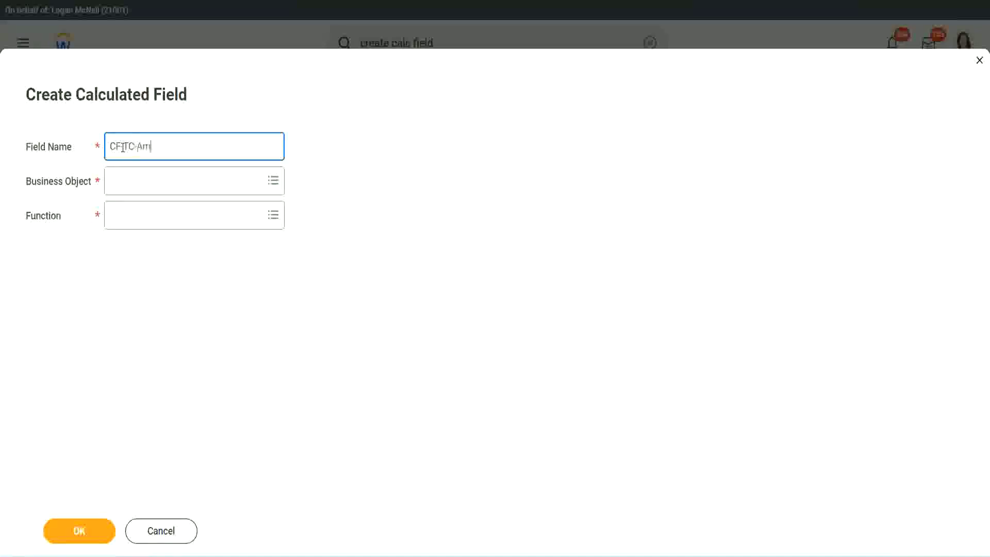
type("ateur")
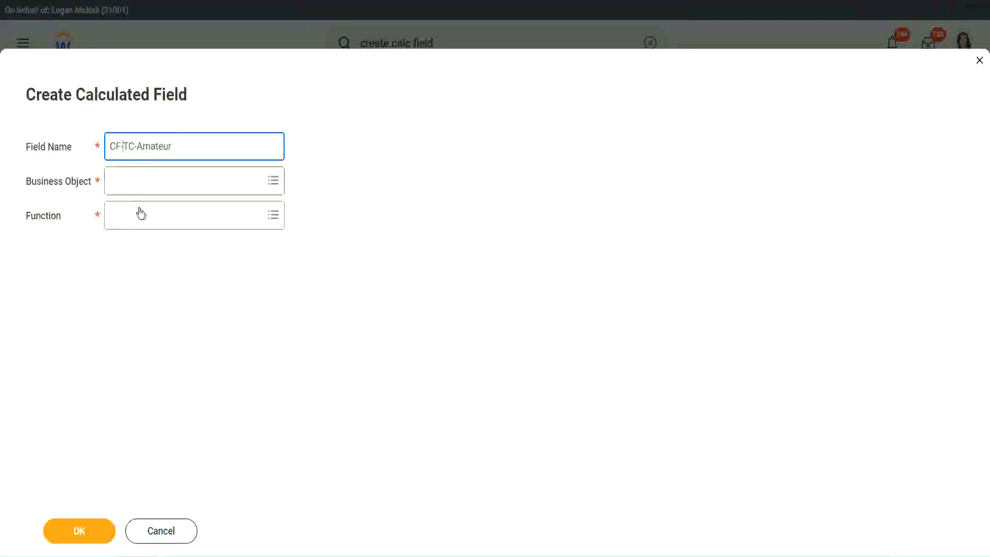
type("WW-")
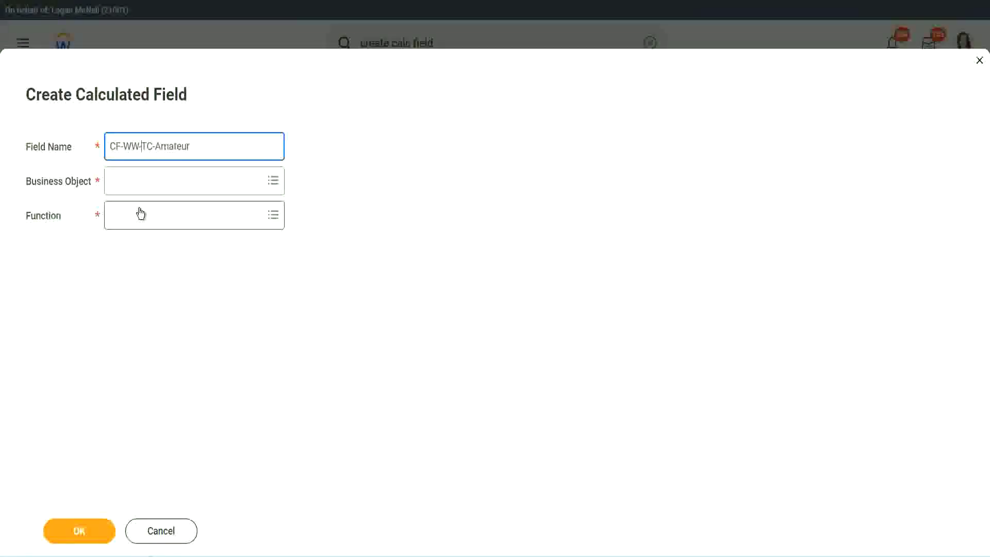
- Set the new field's business object to Global
left_click(140, 181)
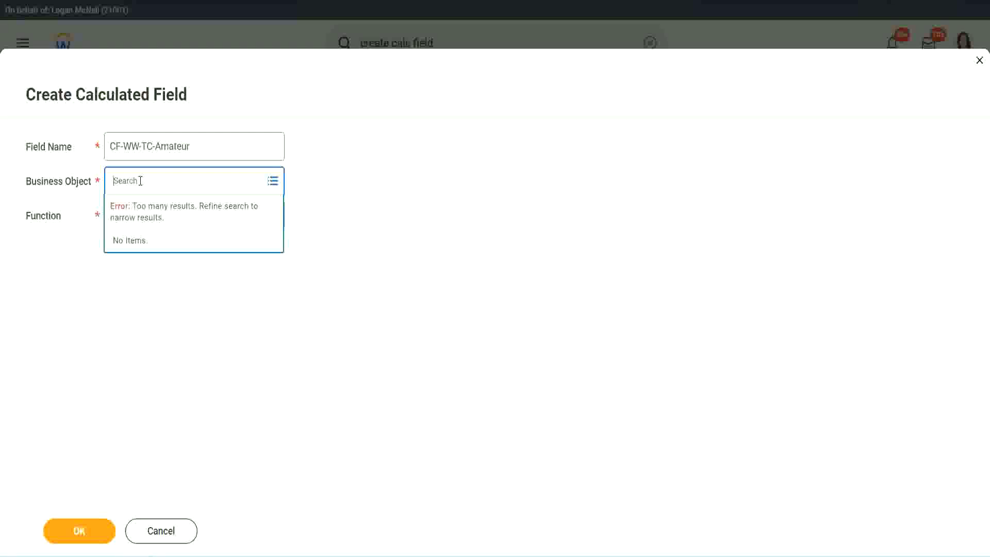
type("worker")
key("BackSpace")
type("global")
key("Return")
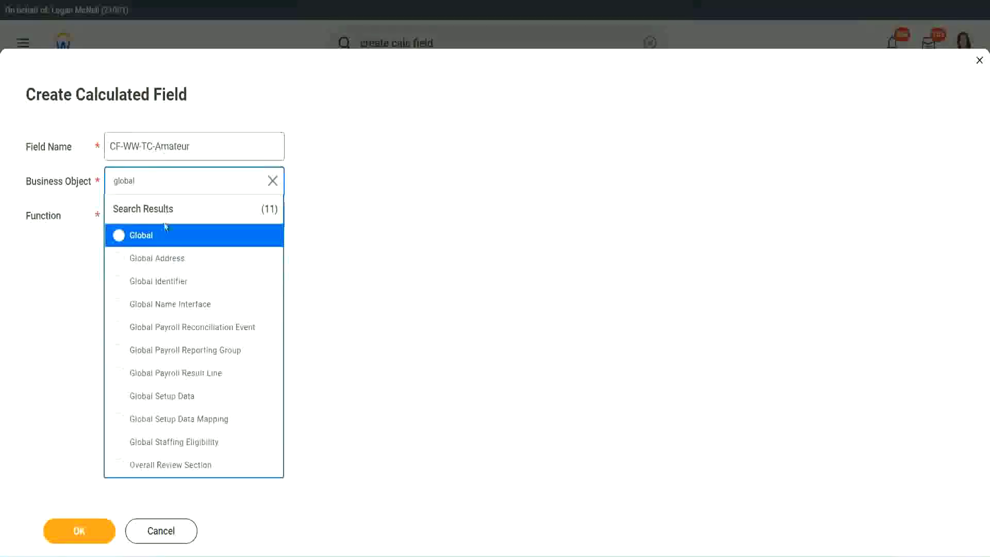
left_click(154, 243)
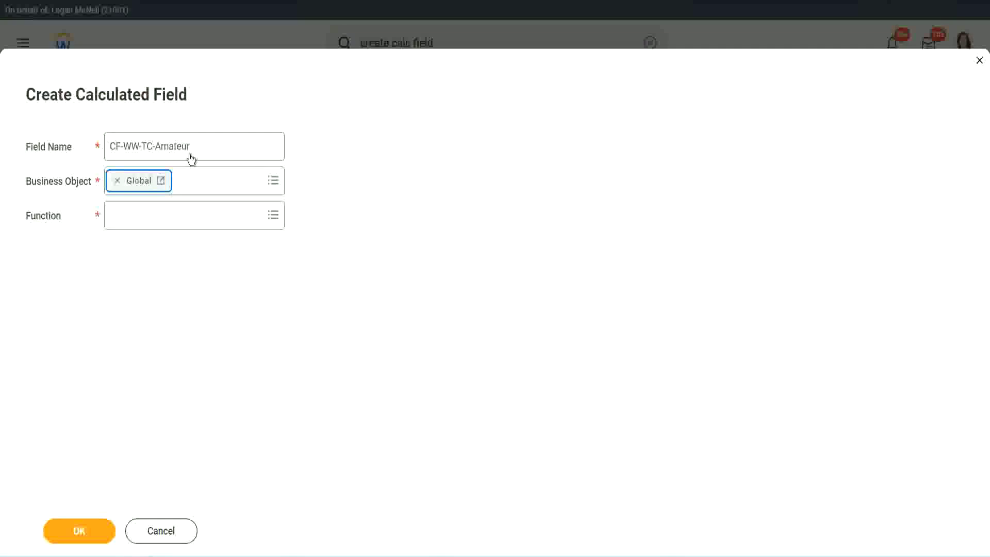
triple_click(256, 140)
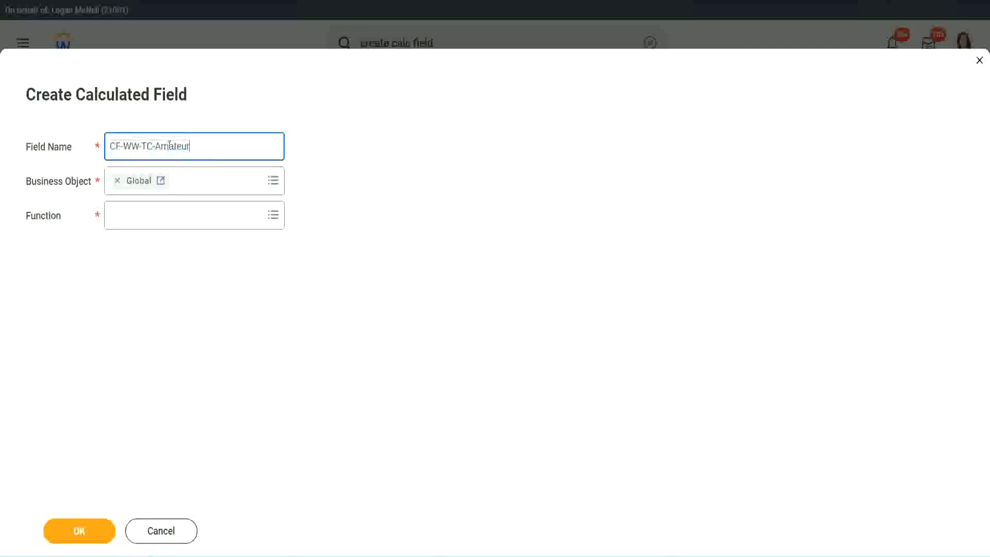
double_click(168, 144)
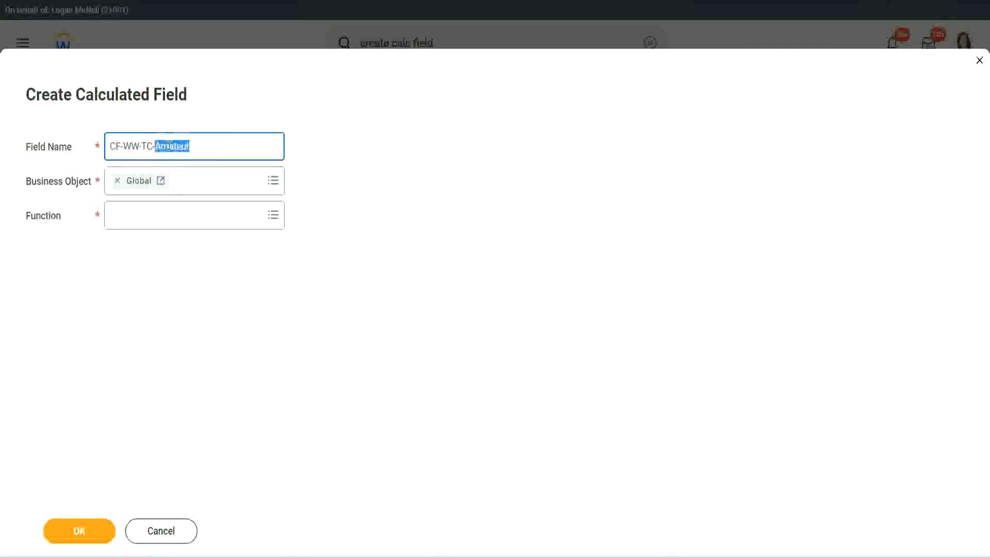
left_click(205, 144)
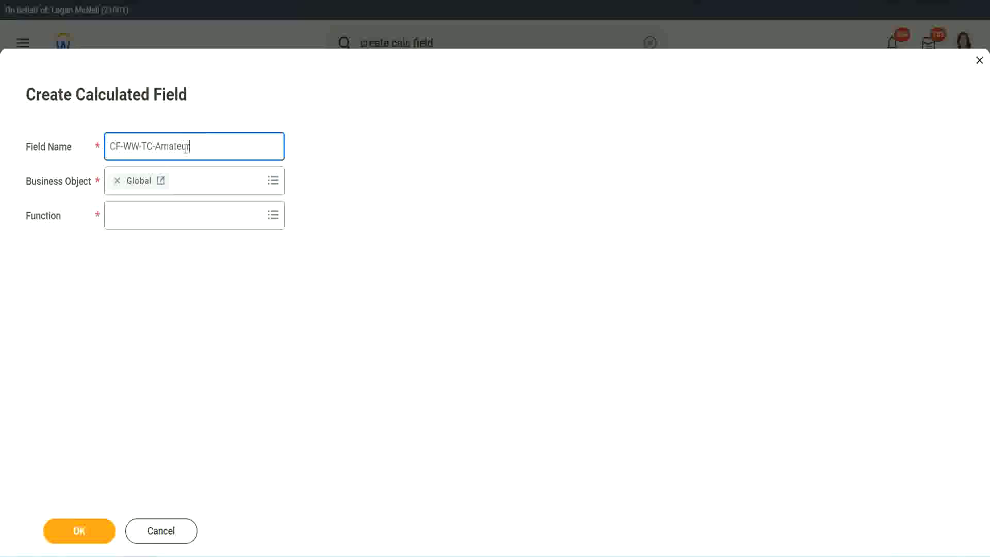
double_click(186, 148)
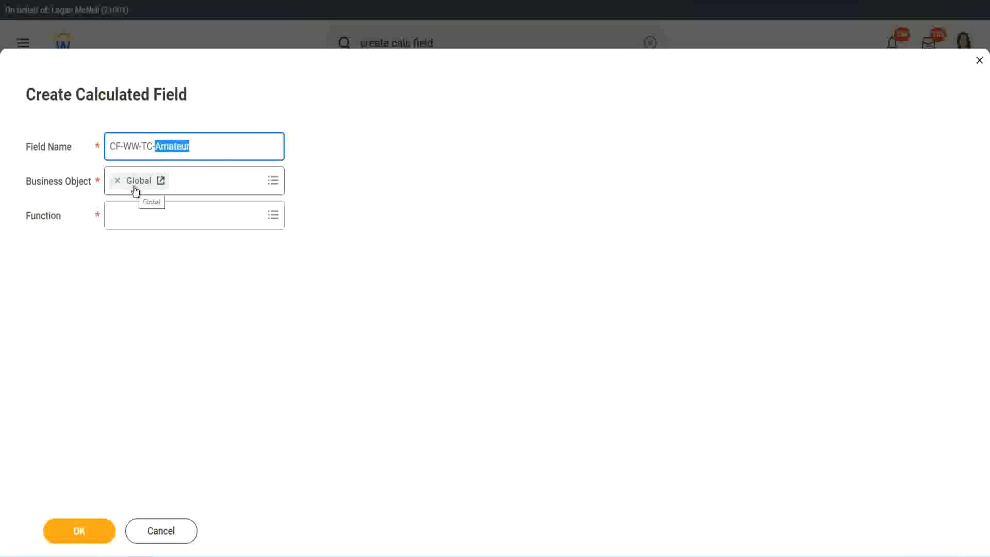
- Choose Text Constant as the new field's function and continue to its calculation definition
left_click(137, 214)
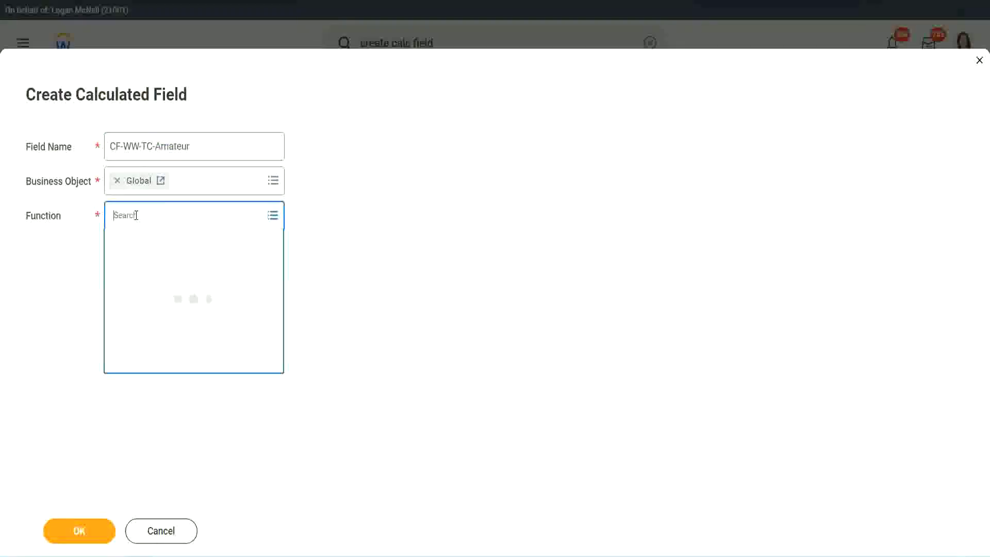
type("text const")
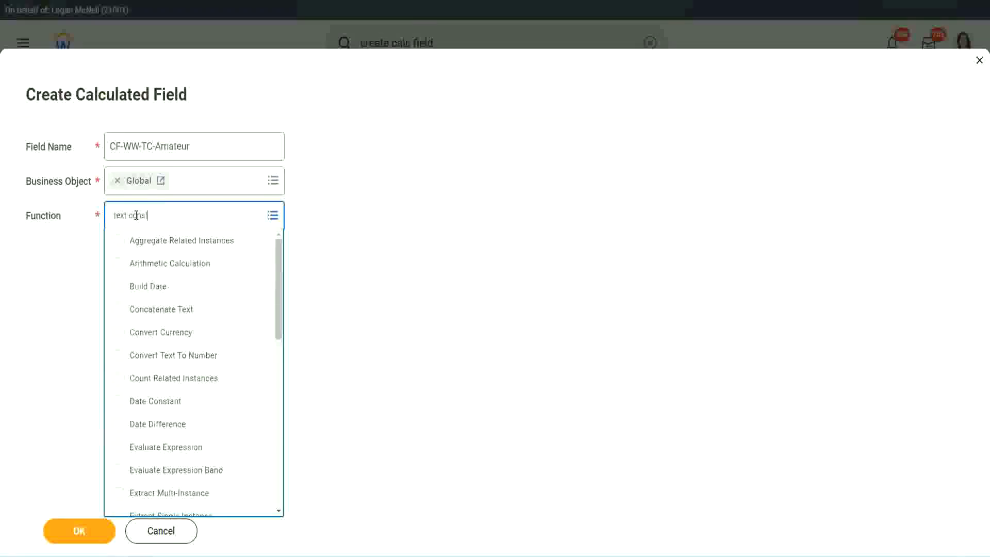
key("Return")
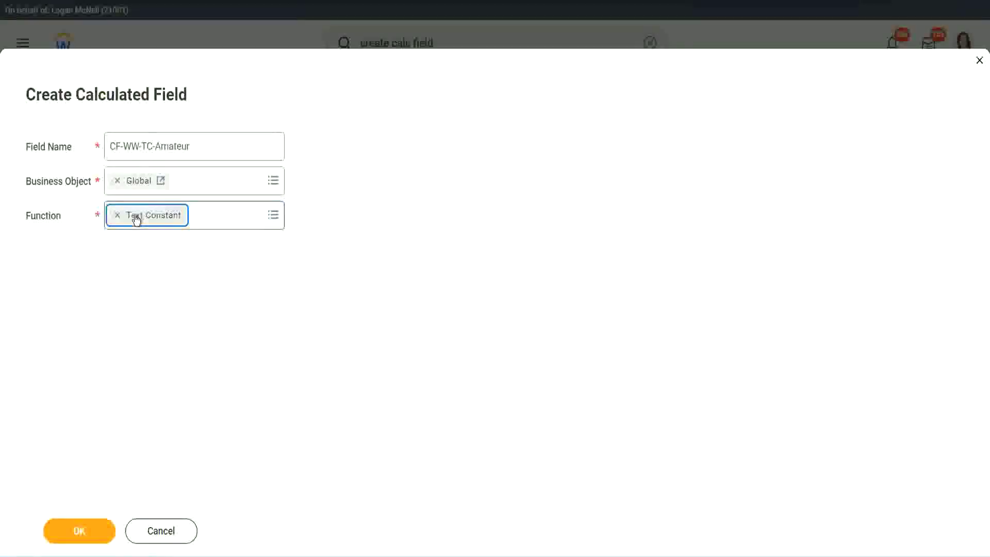
left_click(82, 537)
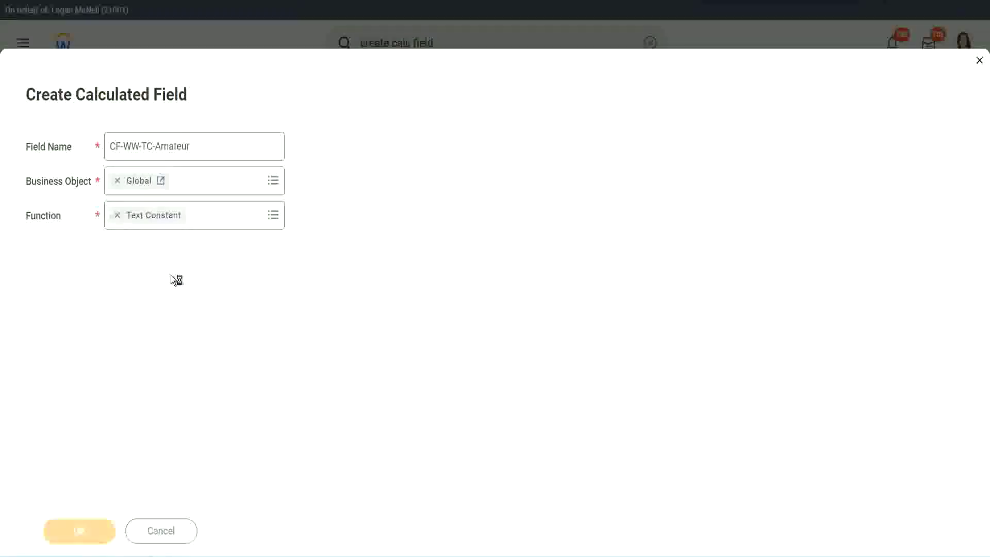
- Set the text constant value to Amateur and save the calculated field as the row's return value
left_click(165, 293)
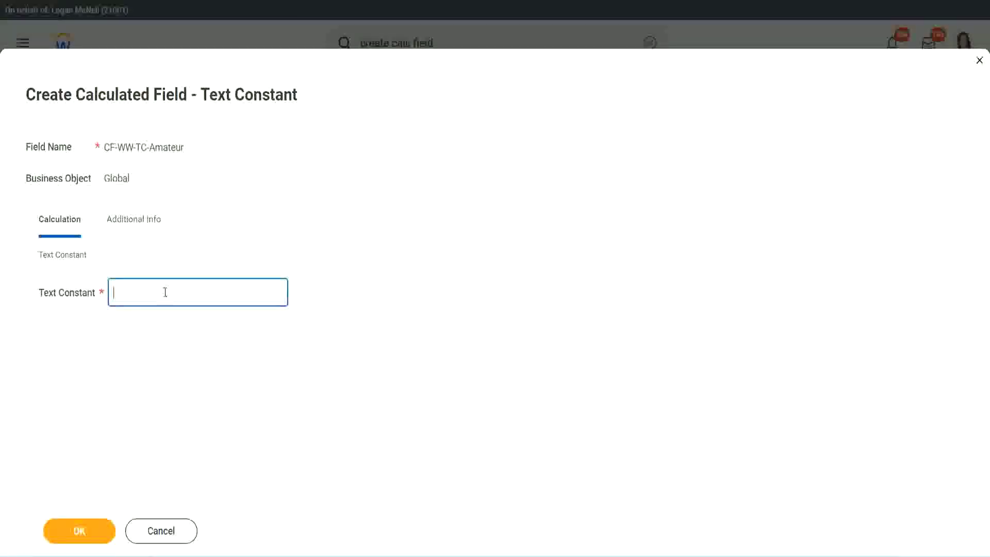
type("Amateur")
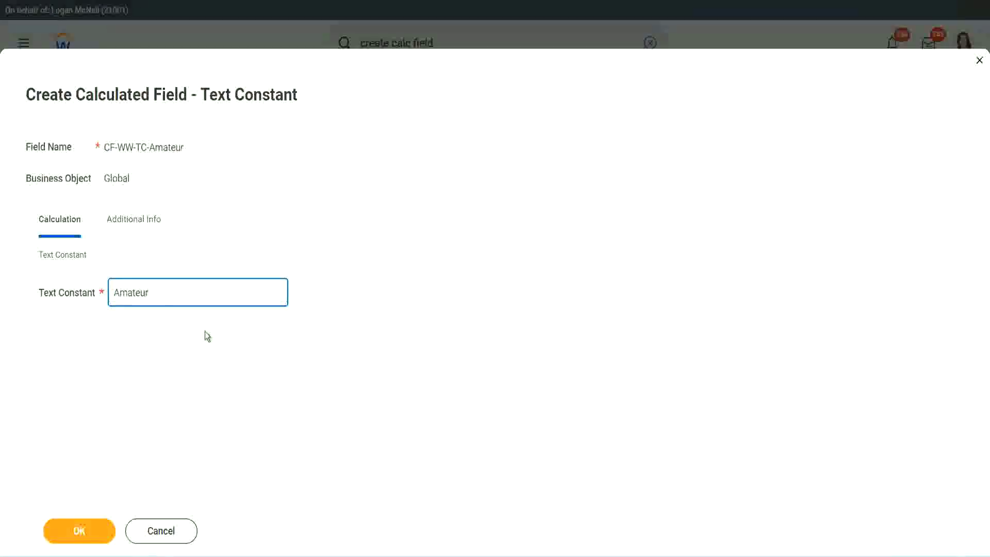
left_click(77, 531)
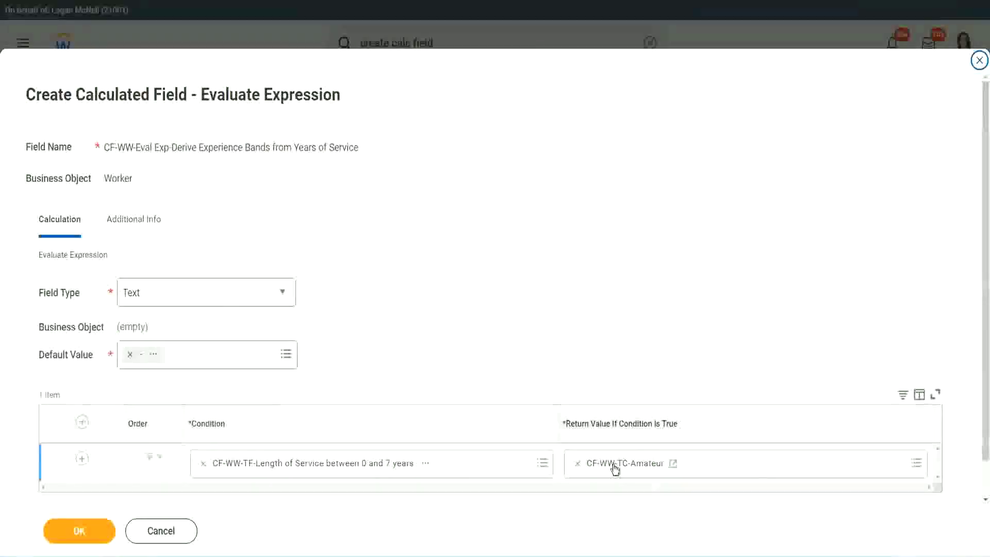
- Copy the name of the CF-WW-TC-Amateur field from the first row's return value
right_click(615, 465)
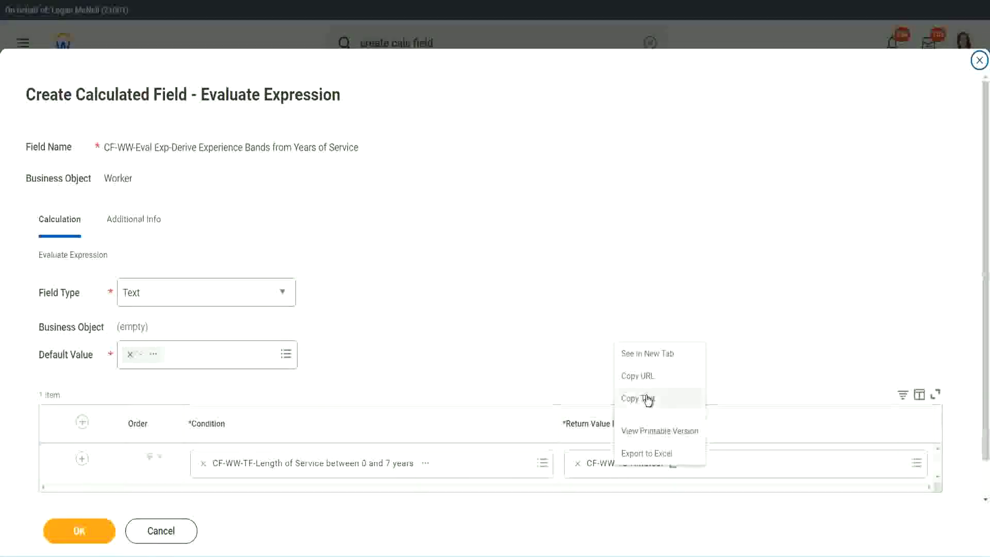
left_click(648, 401)
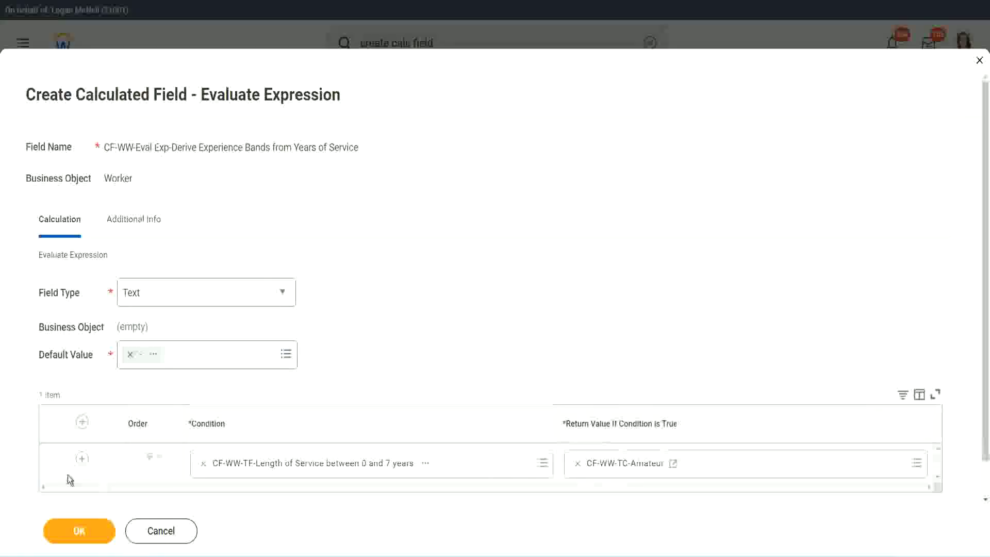
- Add three blank condition rows below the row for length of service between 0 and 7 years
left_click(81, 458)
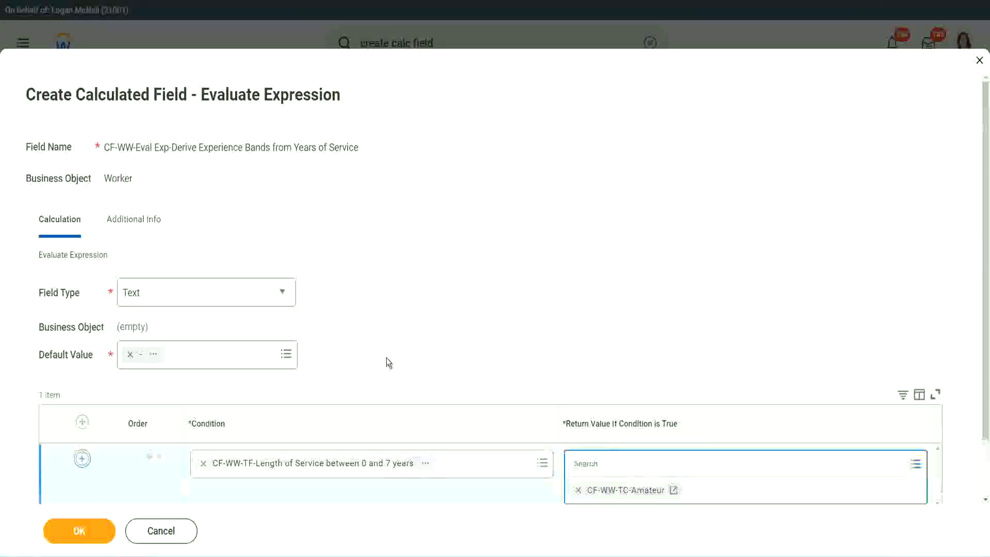
scroll(385, 358, "down", 2)
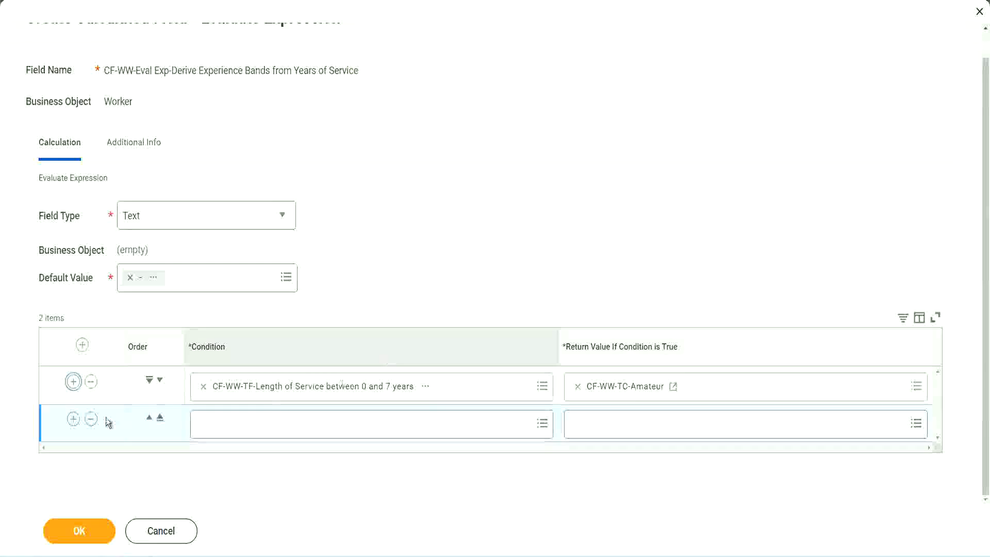
left_click(74, 419)
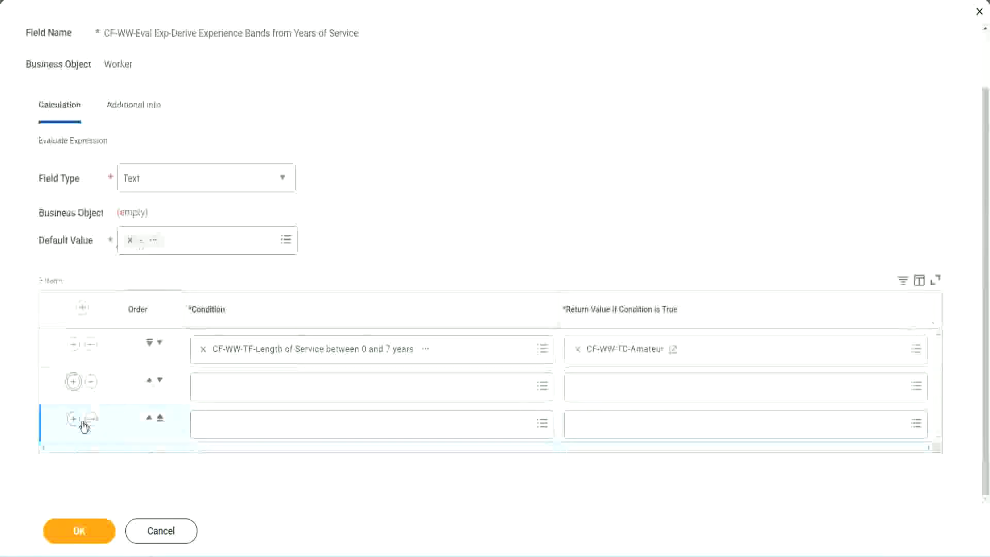
- Set the second row's condition to CF-WW-TF-Length of Service between 8 and 15 years
left_click(243, 391)
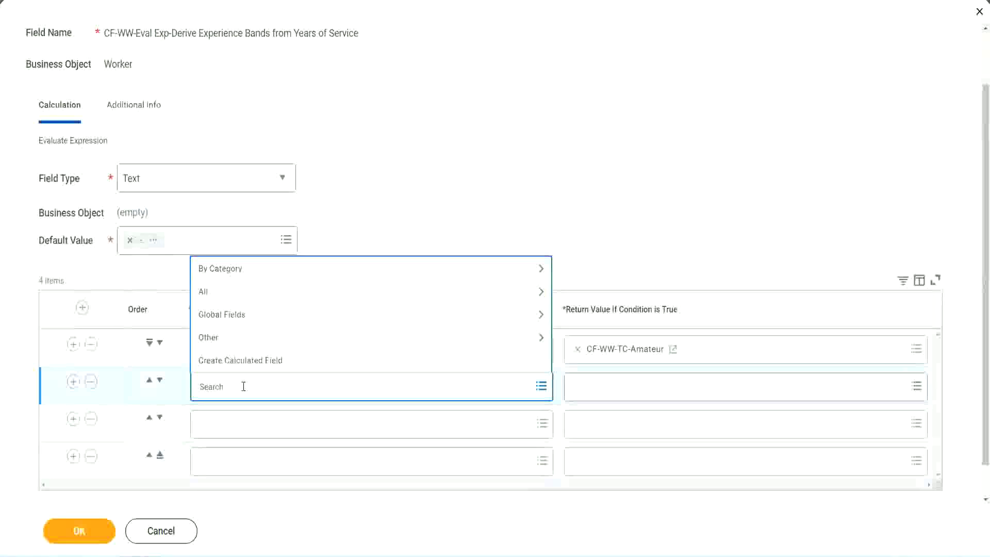
type("cf-ww")
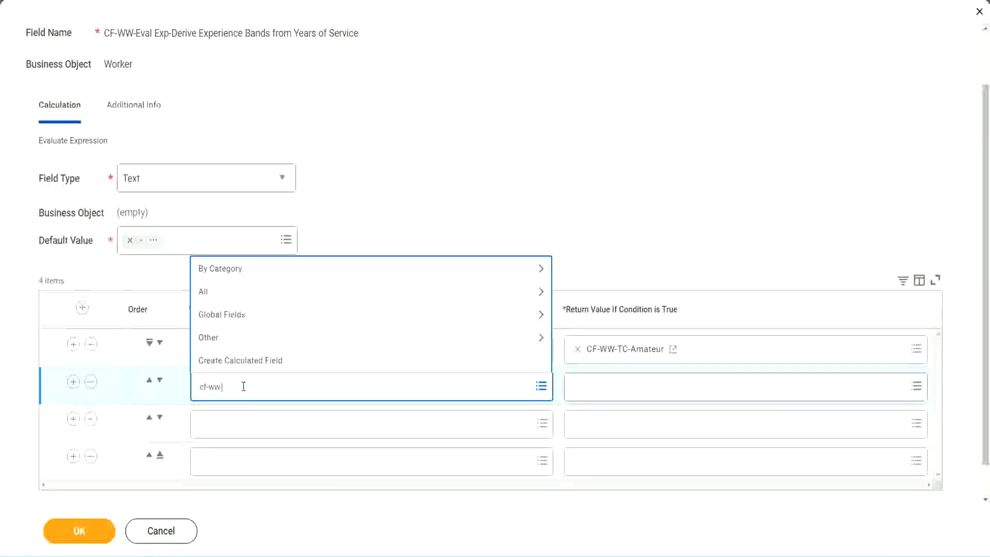
type("-tf")
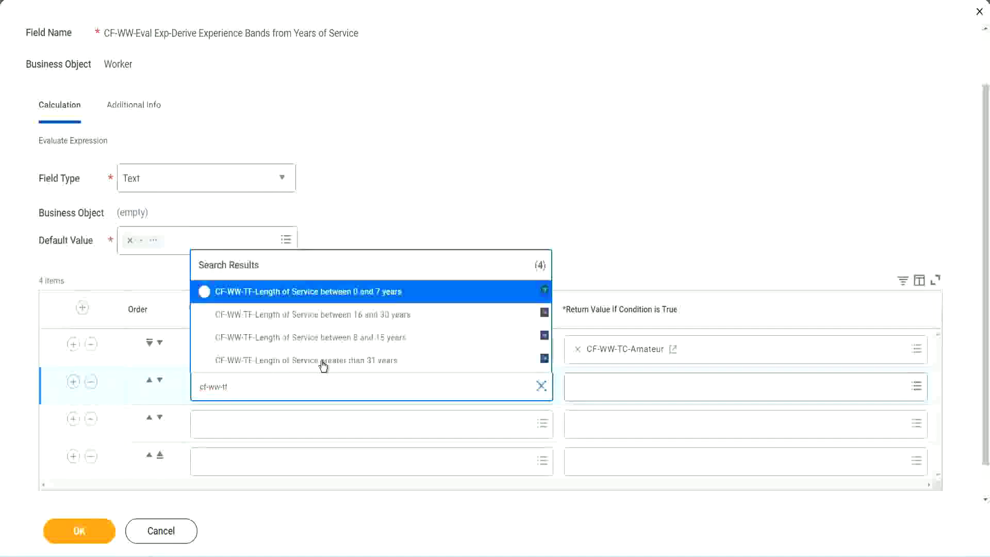
left_click(382, 340)
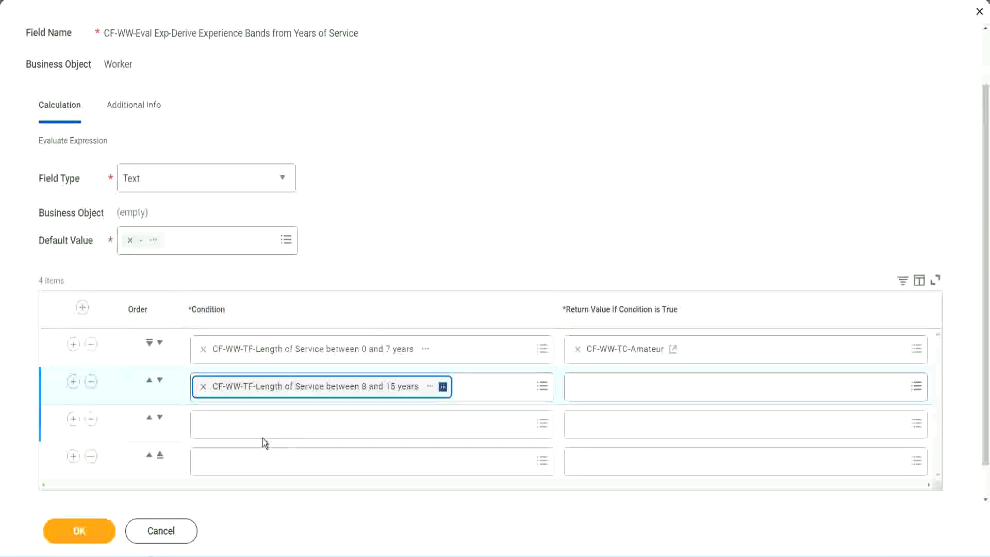
- Set the third row's condition to CF-WW-TF-Length of Service between 16 and 30 years
left_click(249, 423)
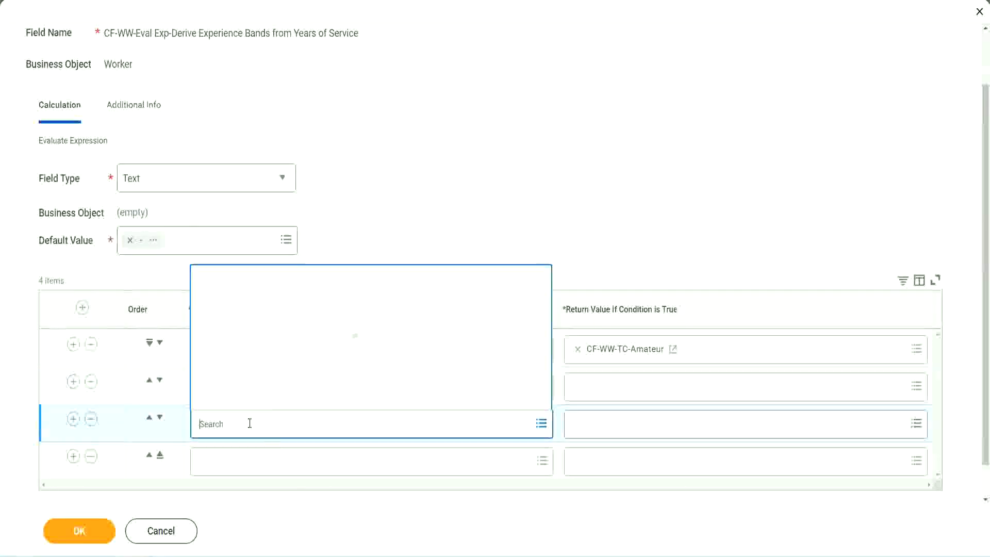
type("cf-ww-tf")
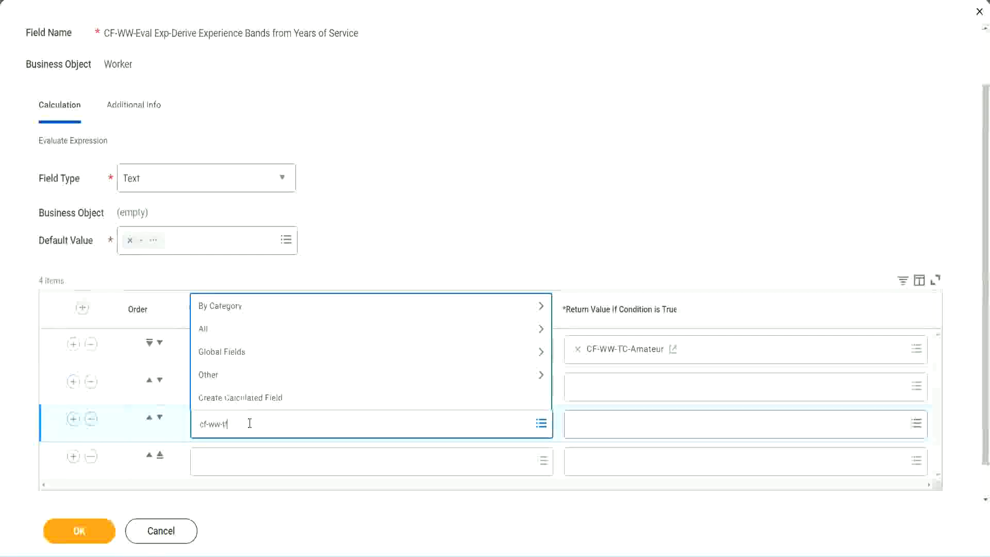
key("Return")
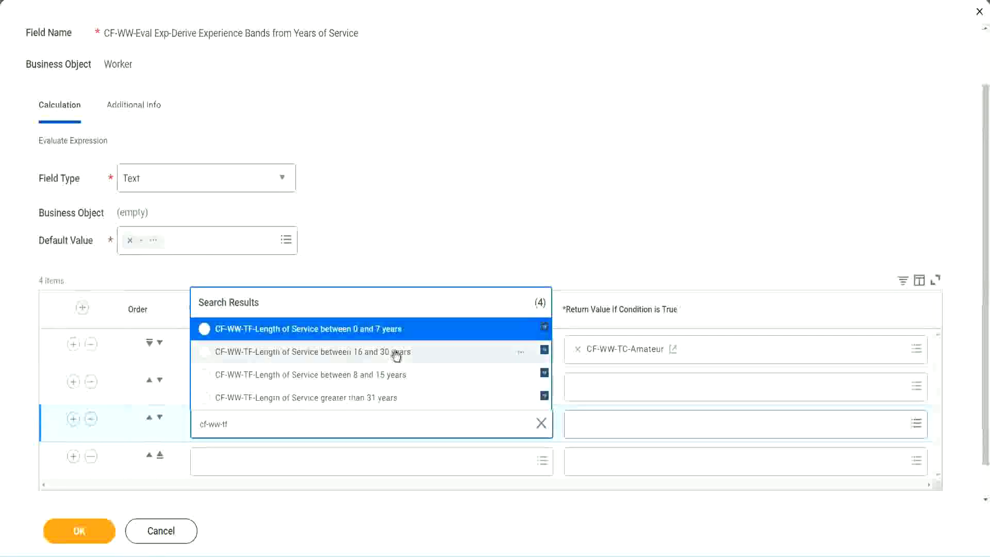
left_click(397, 352)
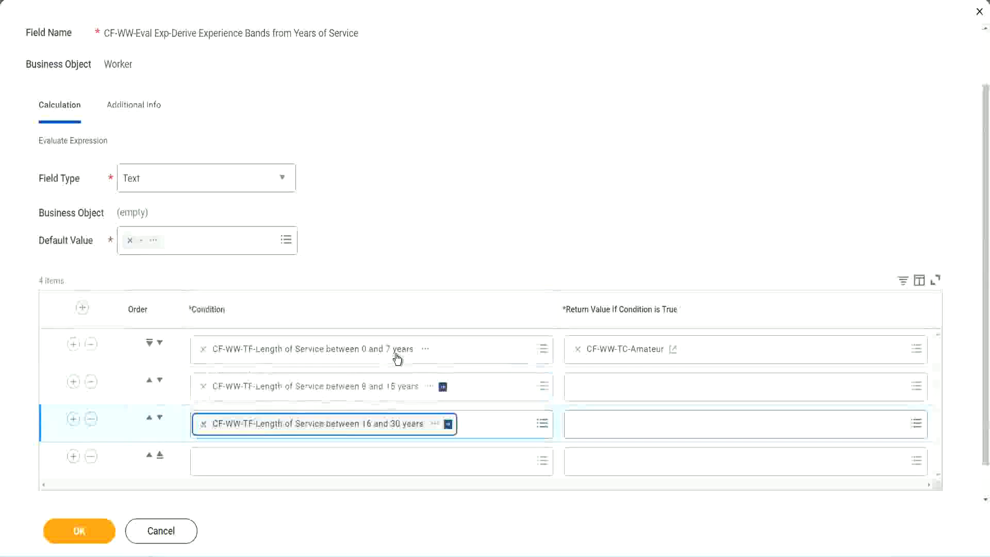
- Set the fourth row's condition to CF-WW-TF-Length of Service greater than 31 years
left_click(232, 464)
type("c")
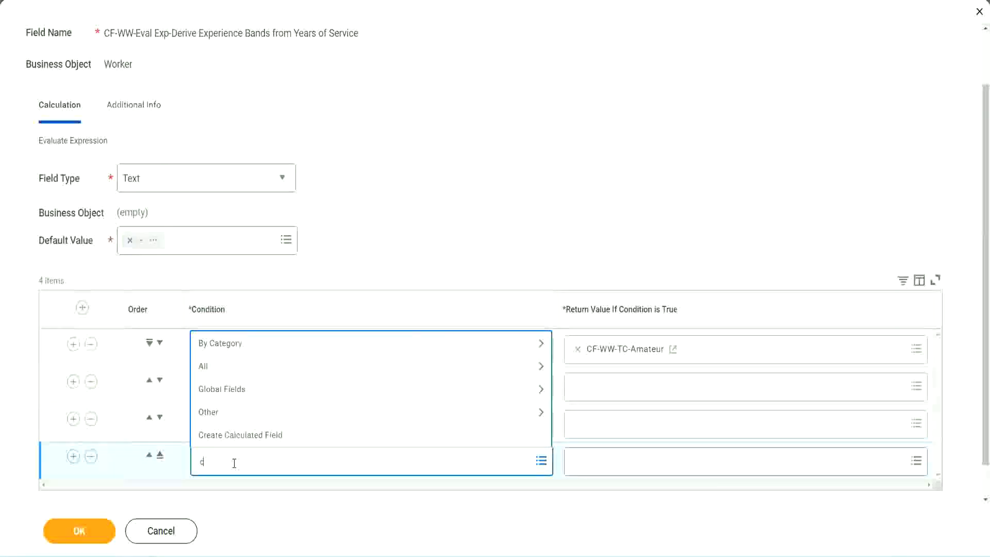
type("f-ww")
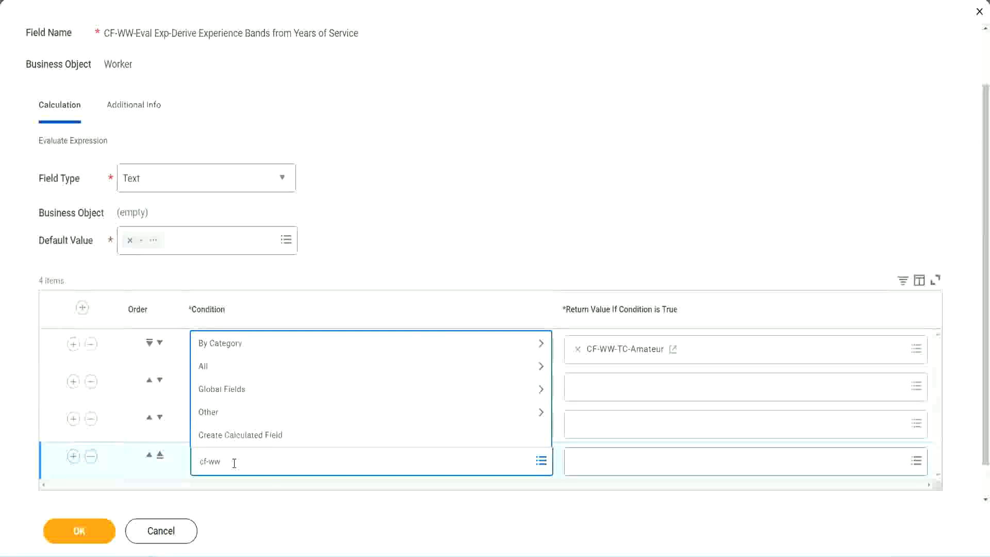
type(" tf 31")
key("Return")
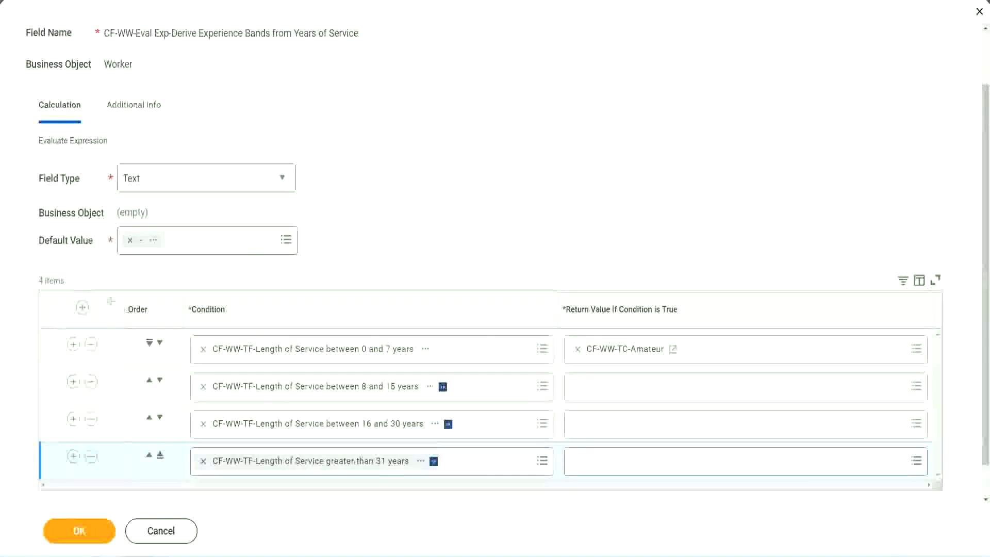
- Move the 8 and 15 years condition above the 0 and 7 years condition, and restore the original row order
left_click_drag(112, 301, 110, 407)
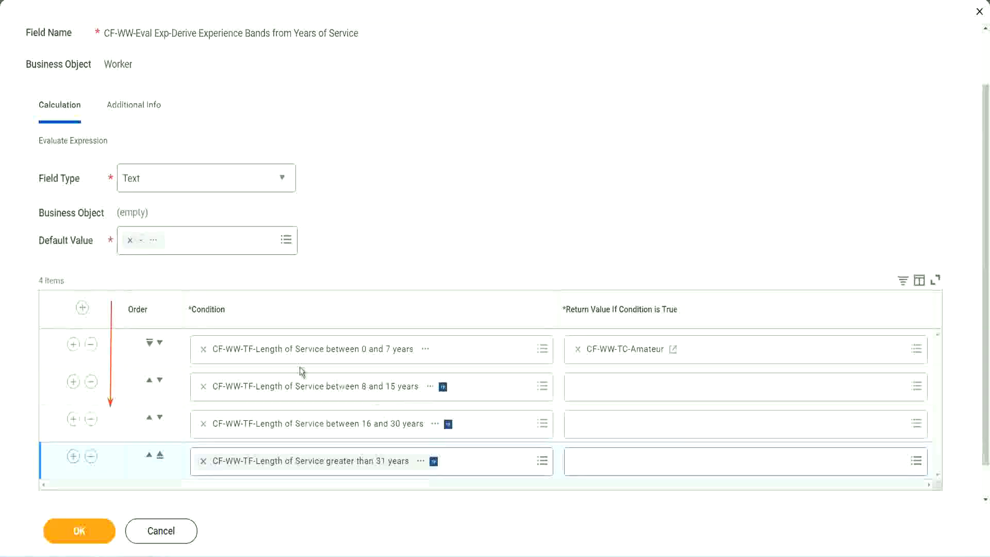
left_click(150, 381)
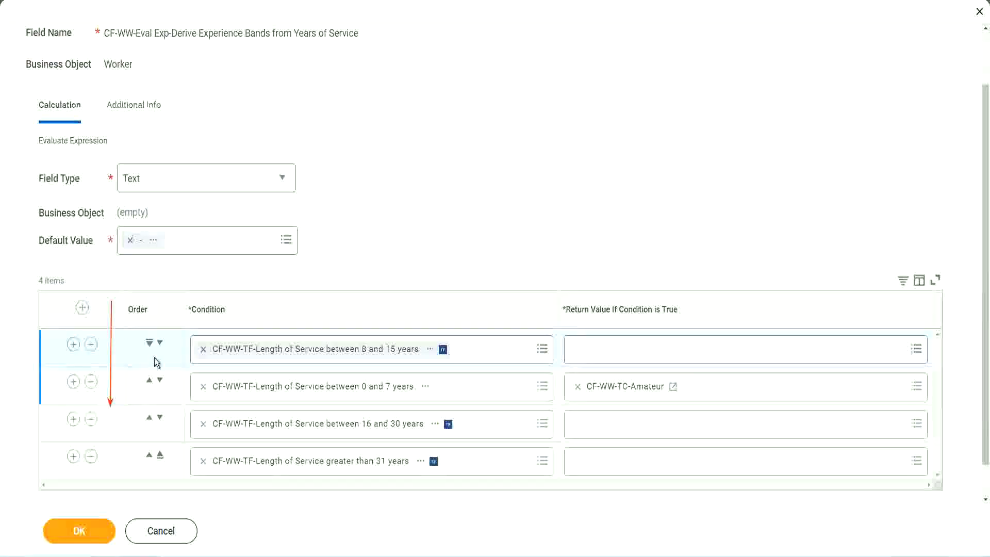
left_click(160, 342)
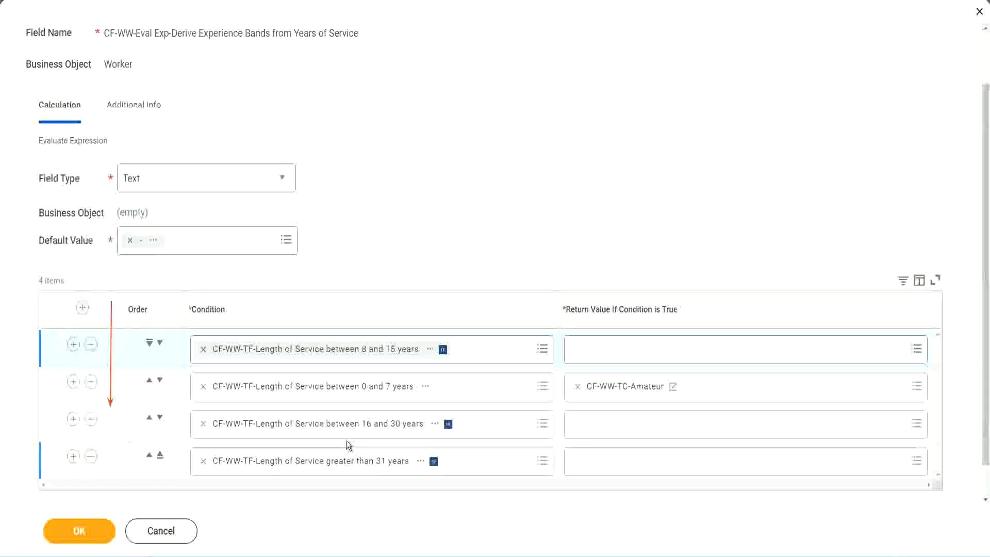
right_click(626, 394)
left_click(651, 445)
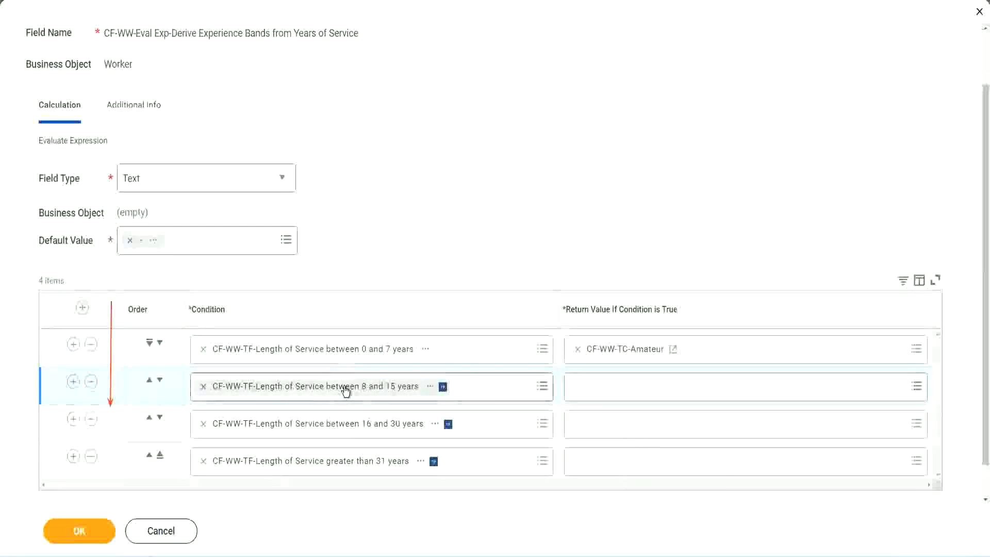
- Create a calculated field named CF-WW-TC-Experienced for the second row's return value, with business object Global and function Text Constant
left_click(581, 388)
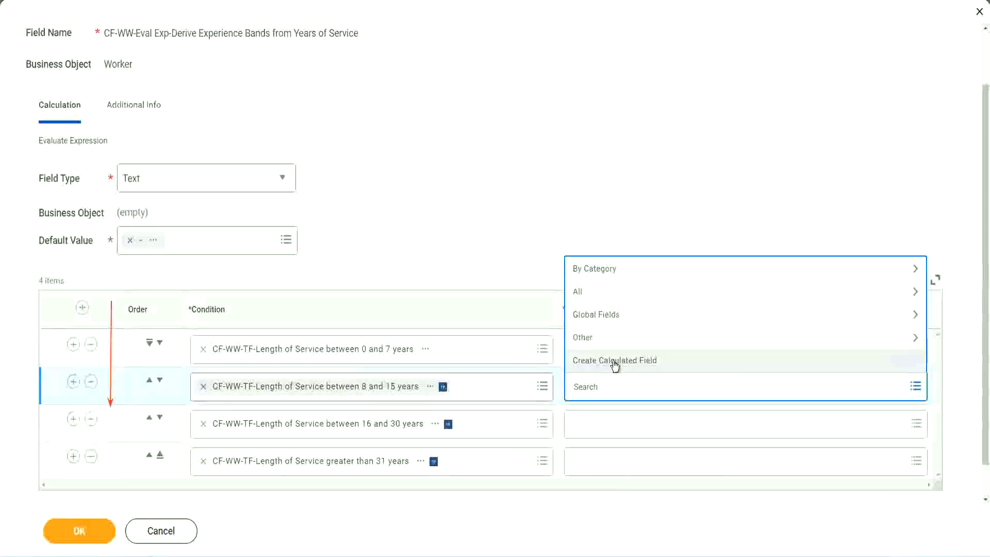
left_click(615, 361)
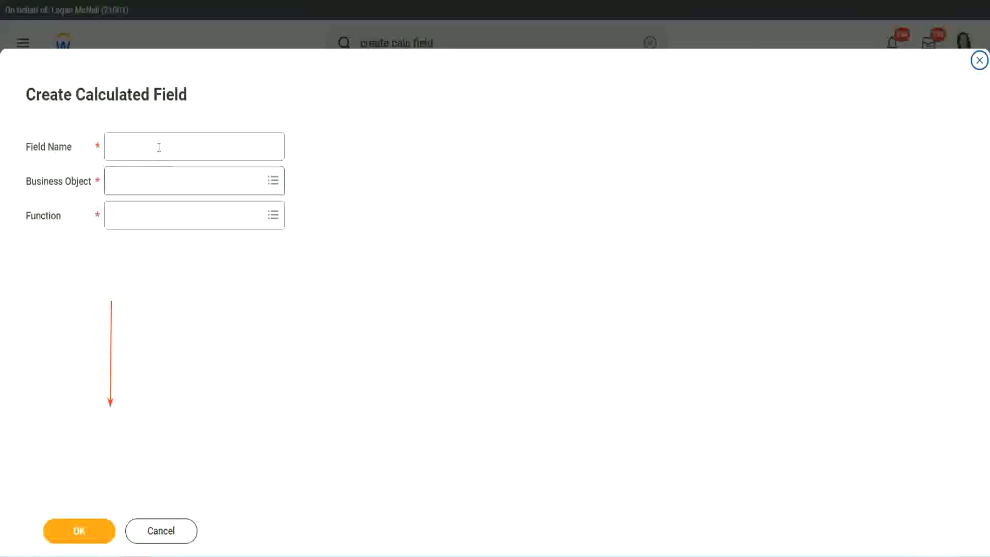
left_click(158, 146)
key("ctrl+v")
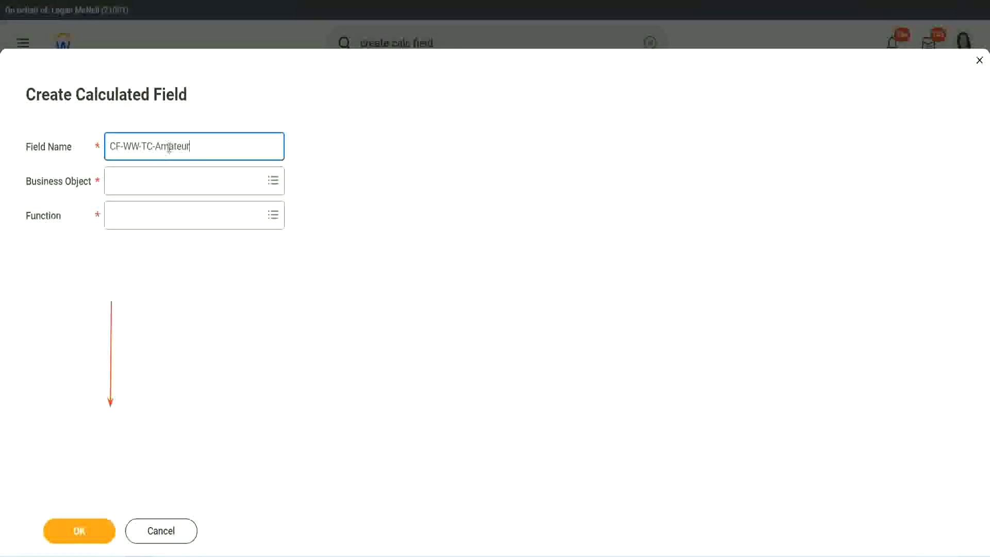
double_click(169, 147)
type("Experienced")
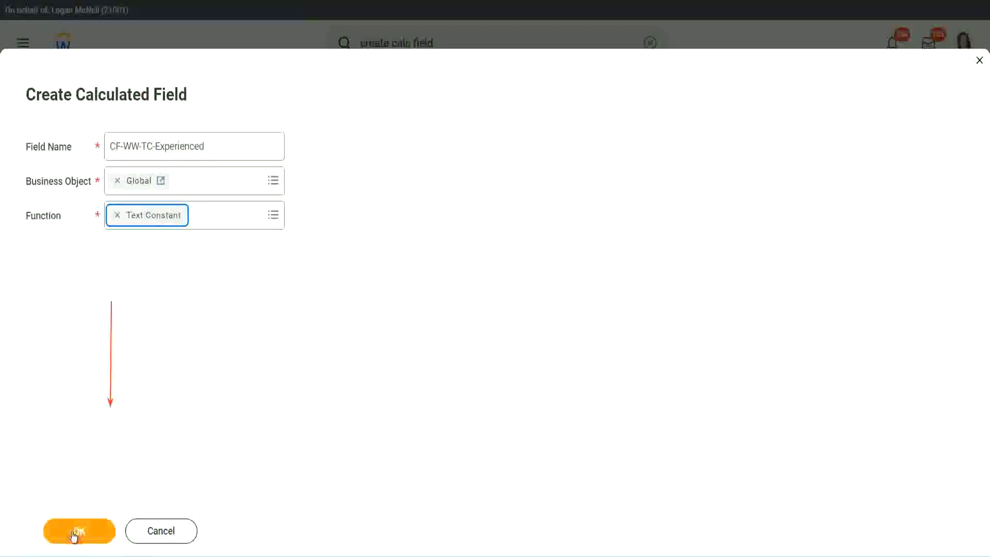
- Continue to the calculation definition, set the text constant to Experienced, and save the field as the second row's return value
left_click(78, 531)
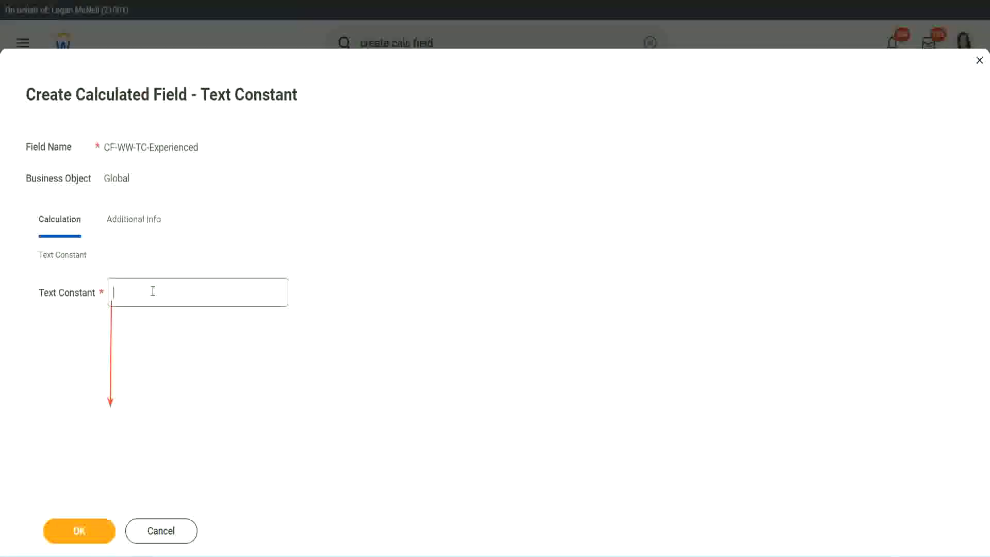
left_click(150, 293)
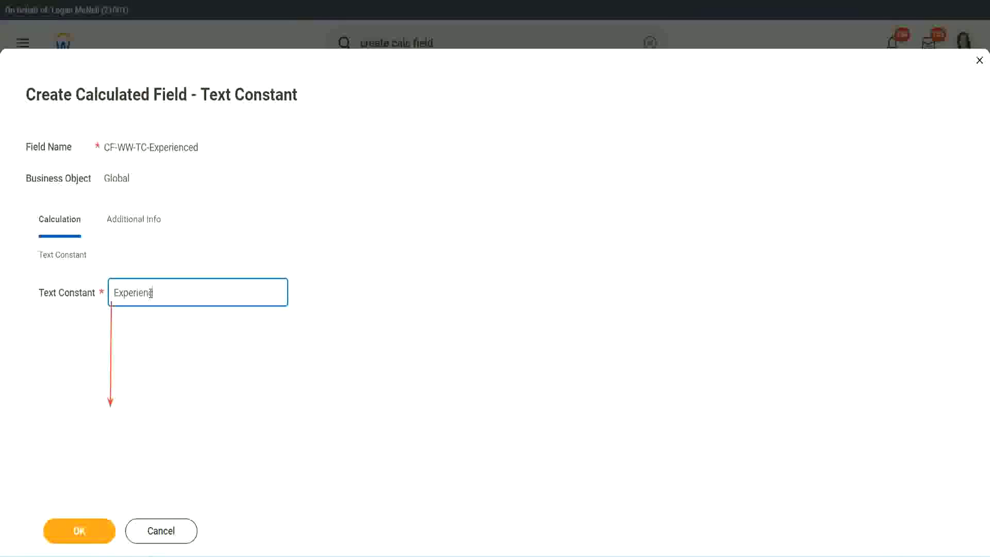
left_click(82, 530)
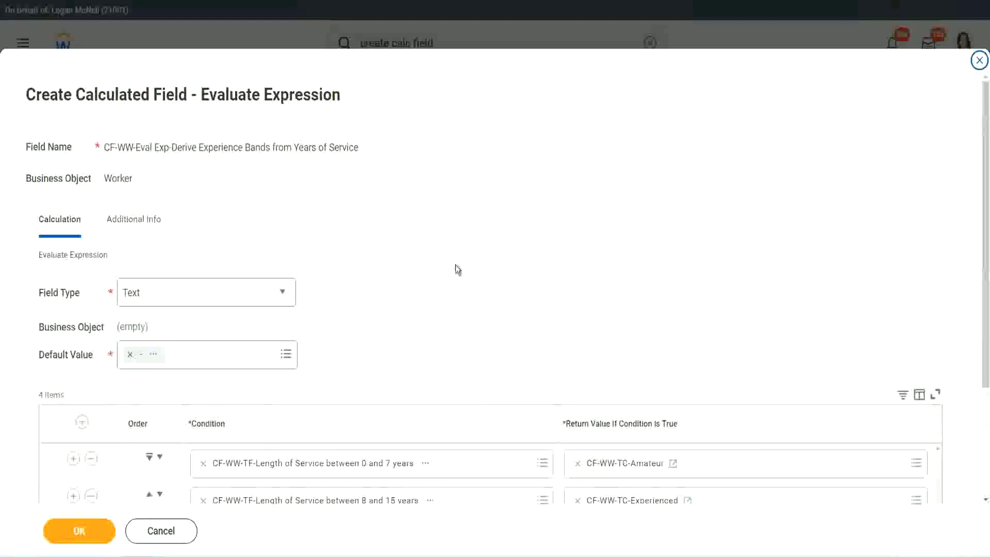
- Start a new calculated field for the third row's return value and paste CF-WW-TC-Amateur as its base name
scroll(456, 265, "down", 2)
left_click(617, 390)
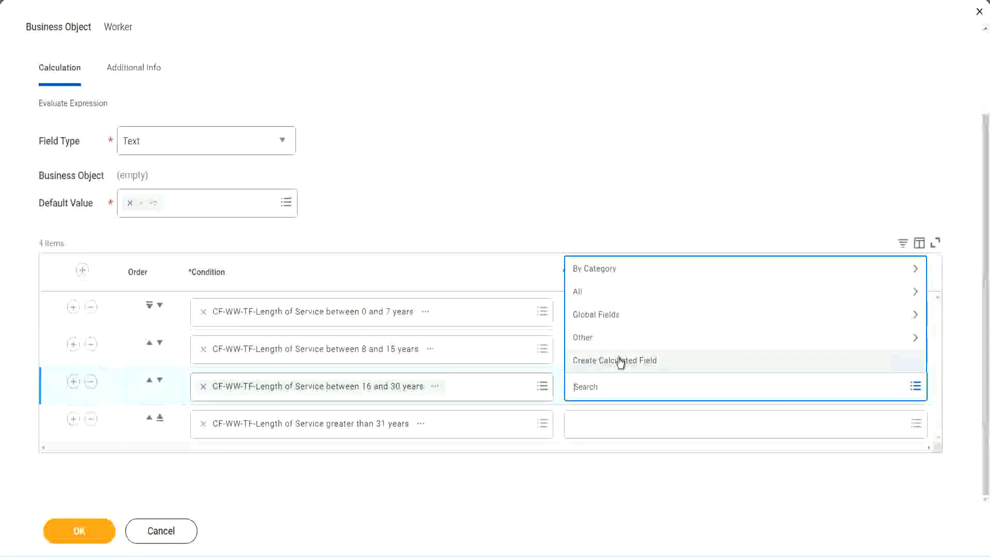
left_click(621, 362)
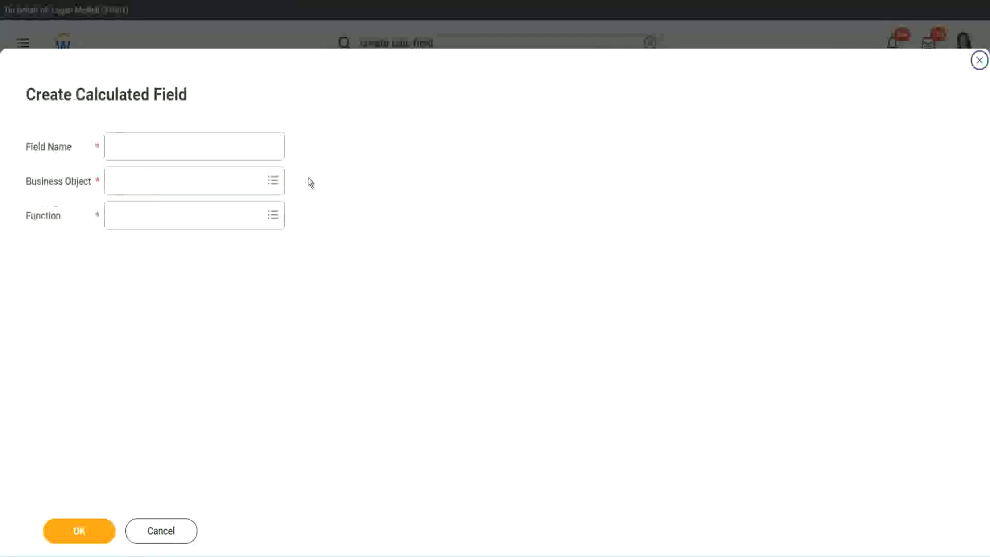
left_click(210, 146)
type("CF-WW-TC-Amateur")
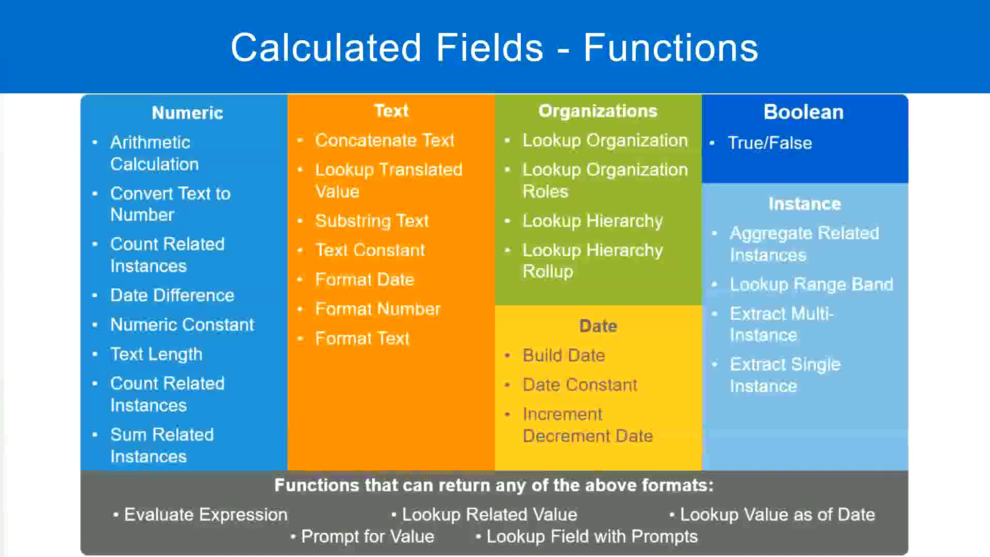
key("alt+Tab")
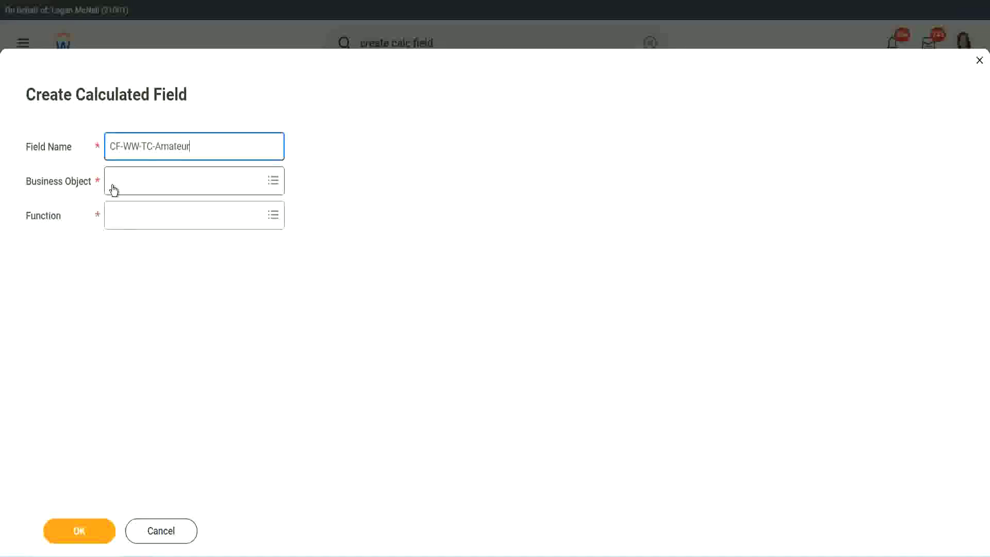
- Search for global and set the new calculated field's business object to Global
left_click(113, 182)
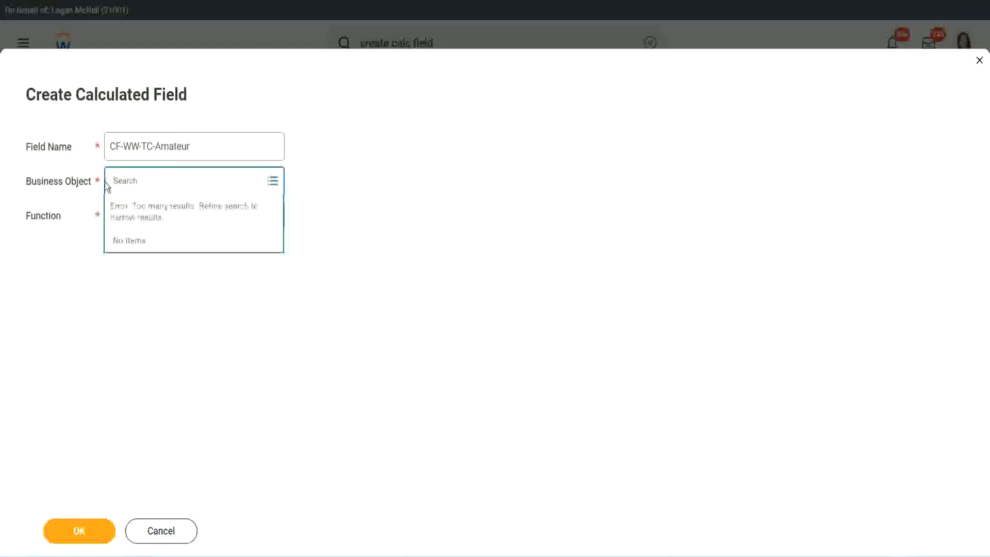
type("global")
key("Return")
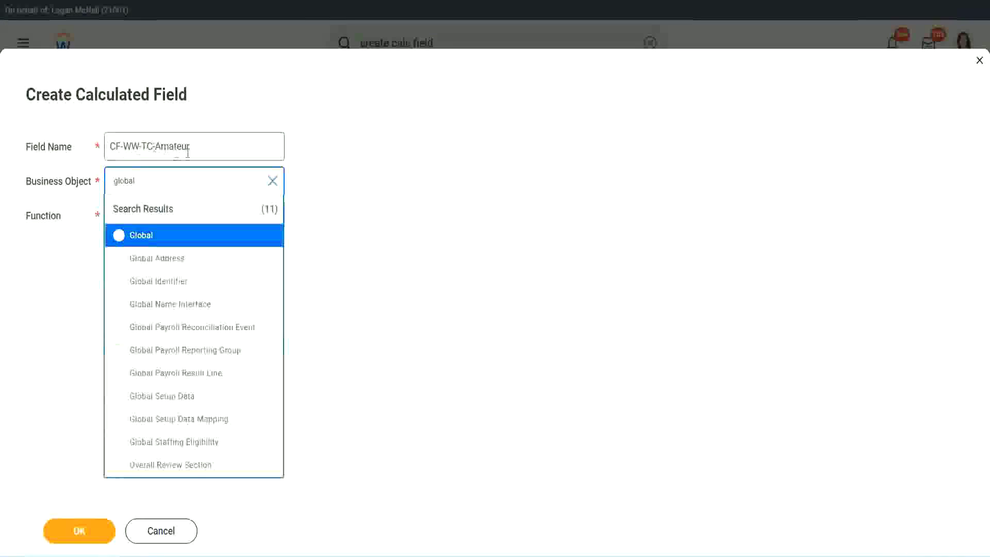
left_click(140, 238)
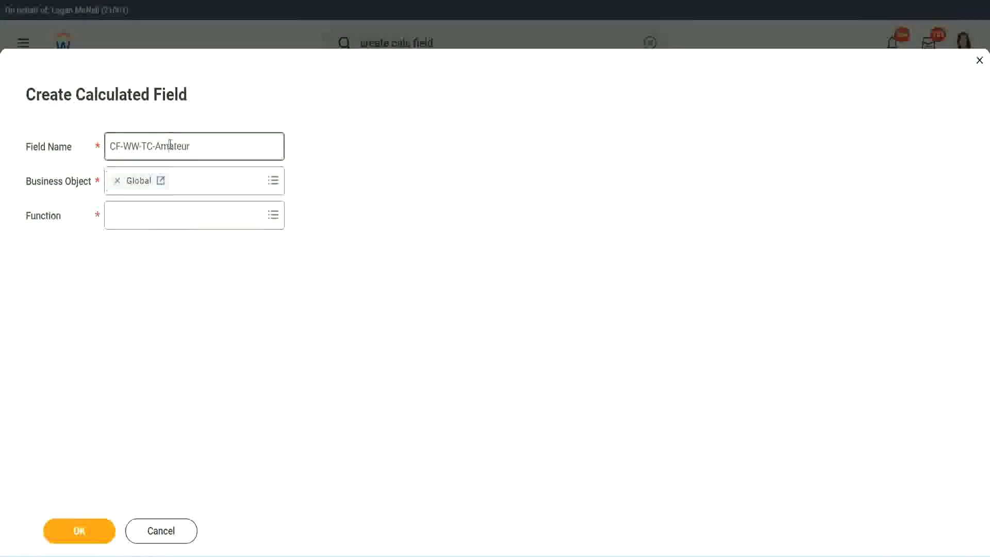
- Change the field name to CF-WW-TC-Senior, choose the Text Constant function, and continue to its calculation definition
double_click(182, 146)
type("Senior")
left_click(157, 226)
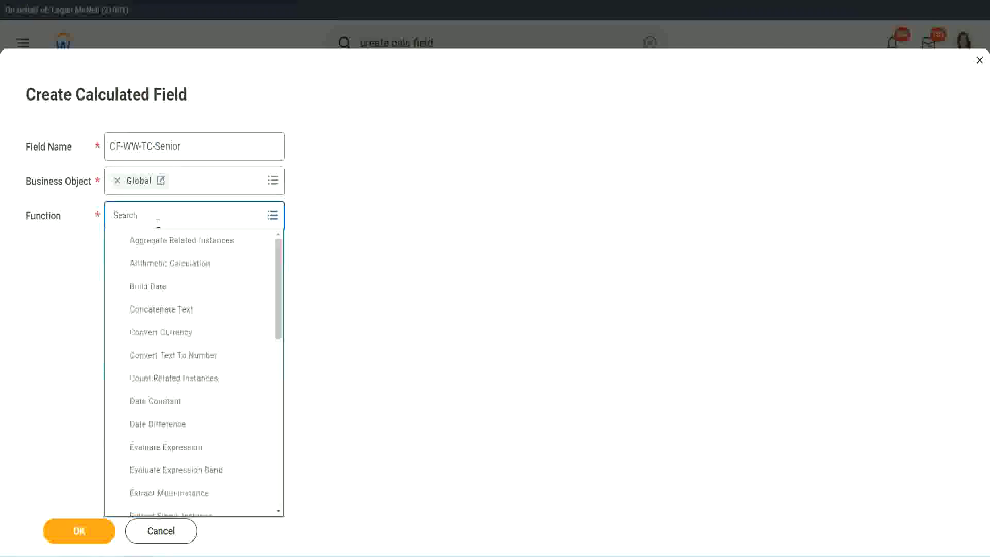
type("tc")
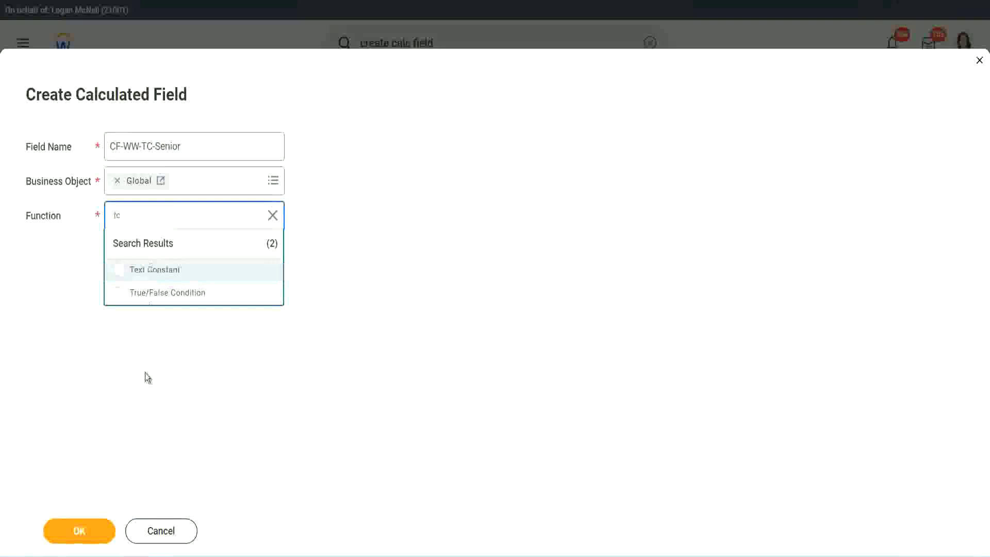
key("Return")
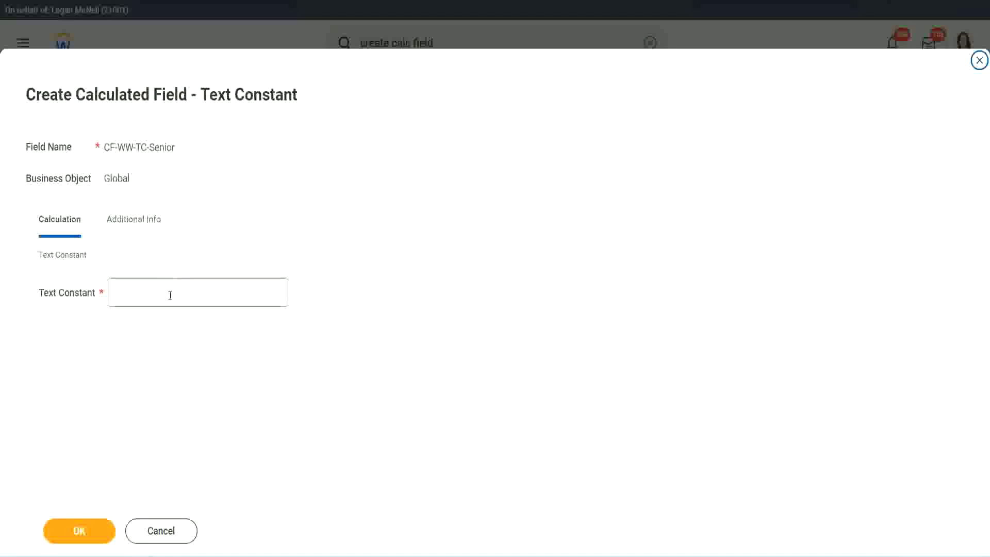
- Set the text constant to Senior and save the field as the third row's return value
left_click(167, 290)
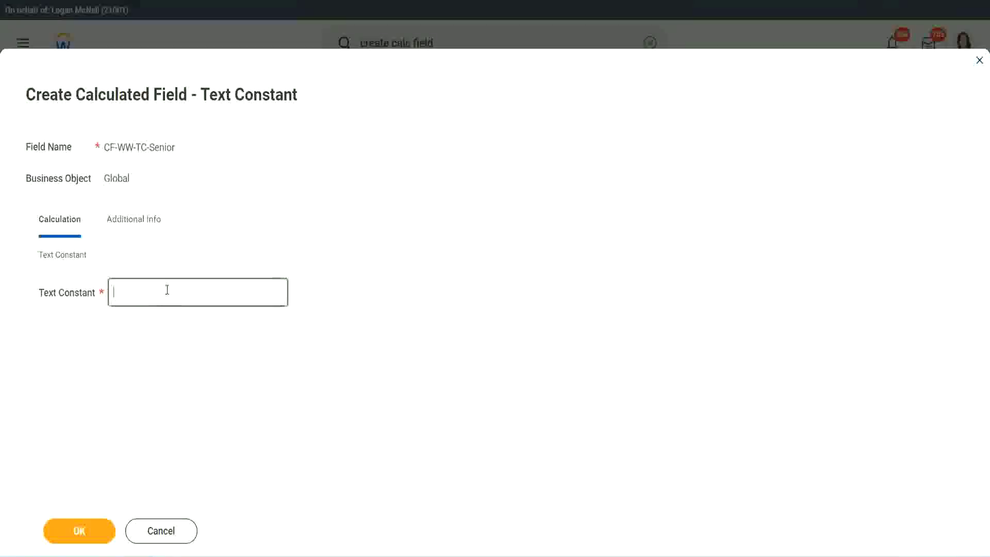
type("Senior")
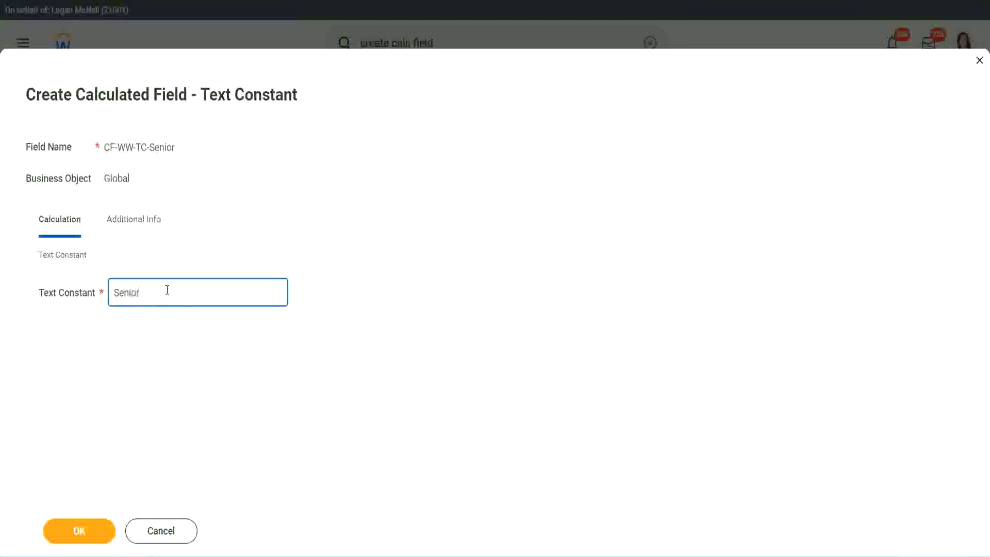
left_click(98, 540)
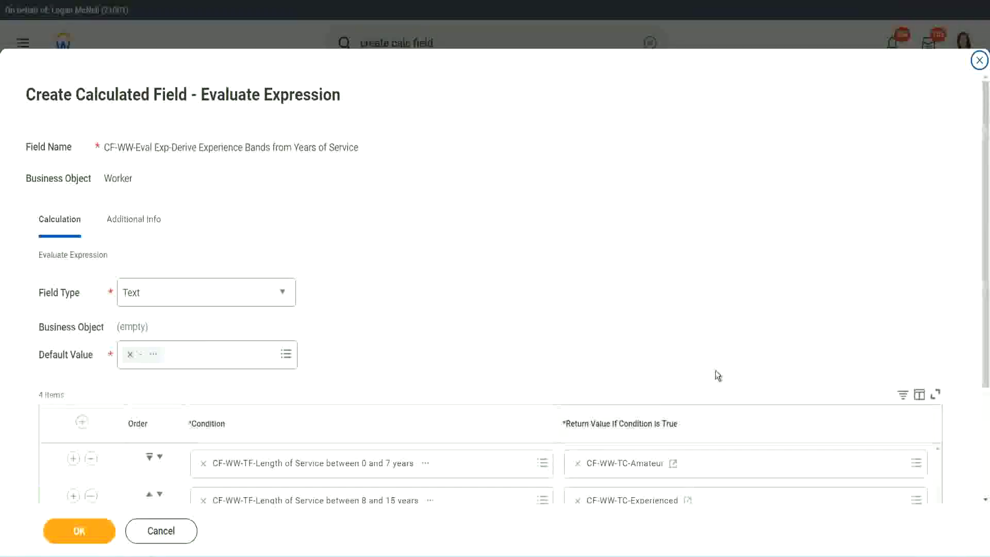
- Copy the third return value's name, create a calculated field for the fourth row's return value, and name it CF-WW-TC-Legend
scroll(706, 392, "down", 3)
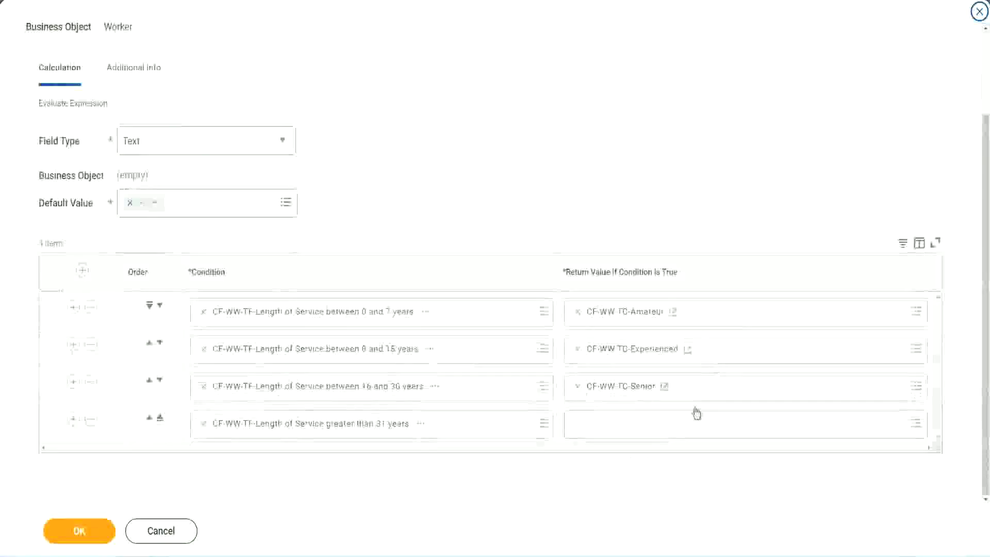
right_click(602, 388)
left_click(628, 446)
left_click(603, 431)
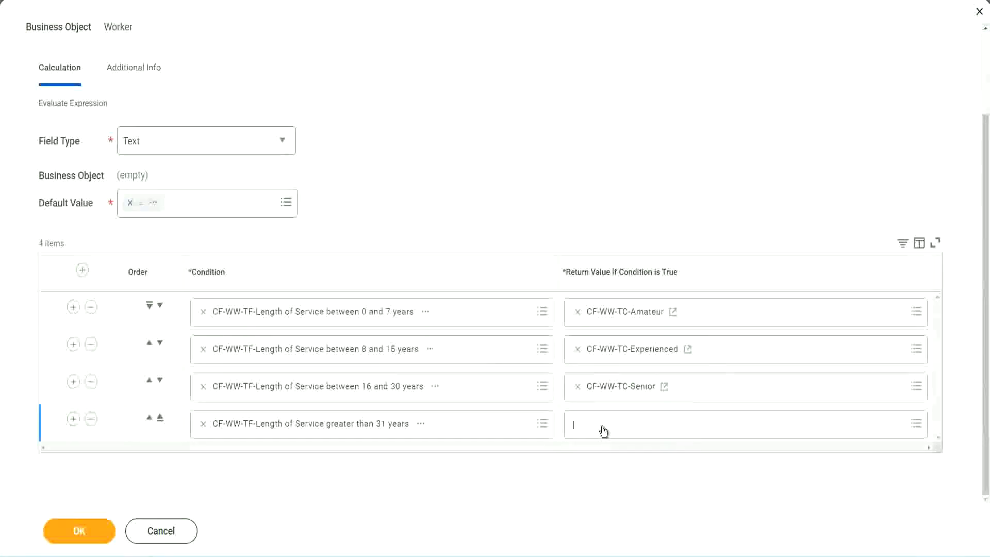
left_click(613, 400)
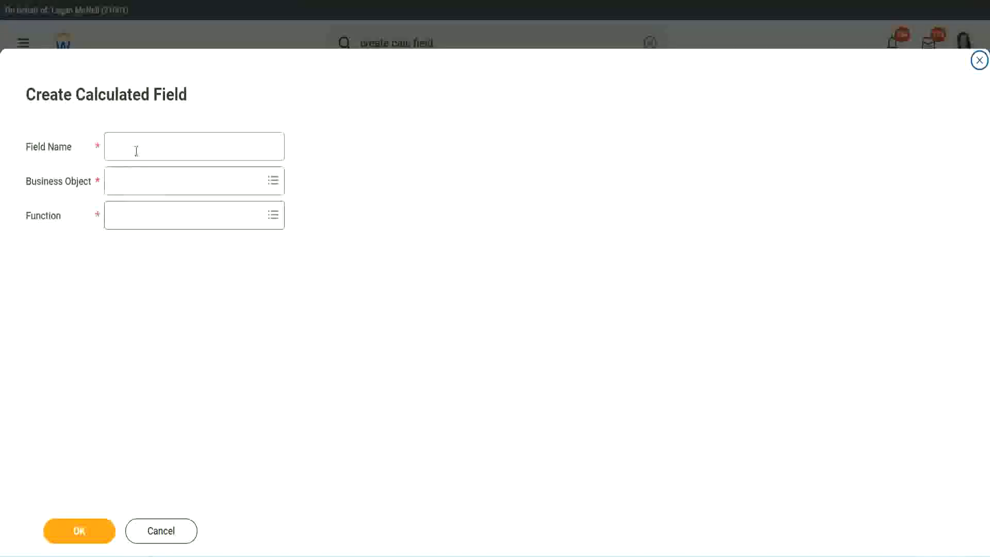
left_click(136, 150)
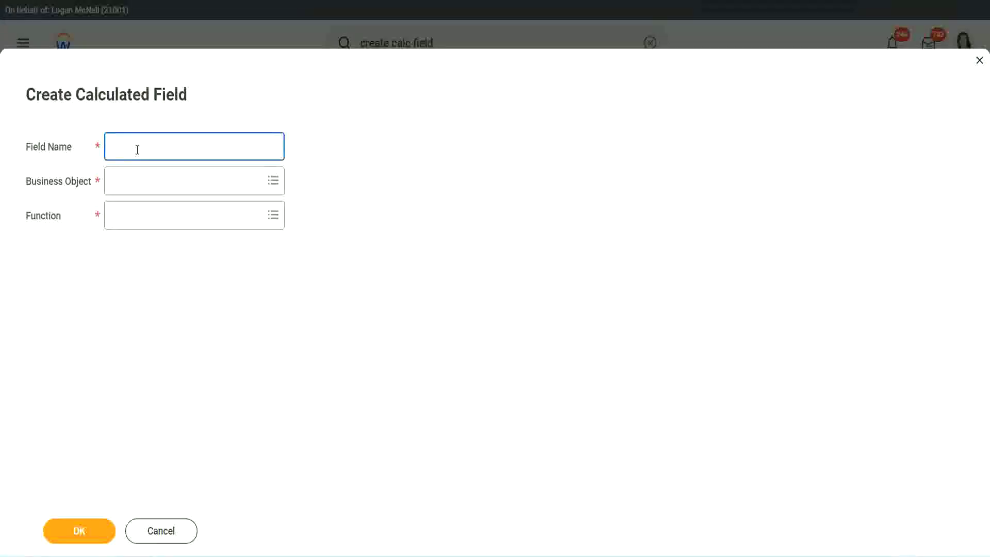
key("ctrl+v")
double_click(179, 147)
type("Le")
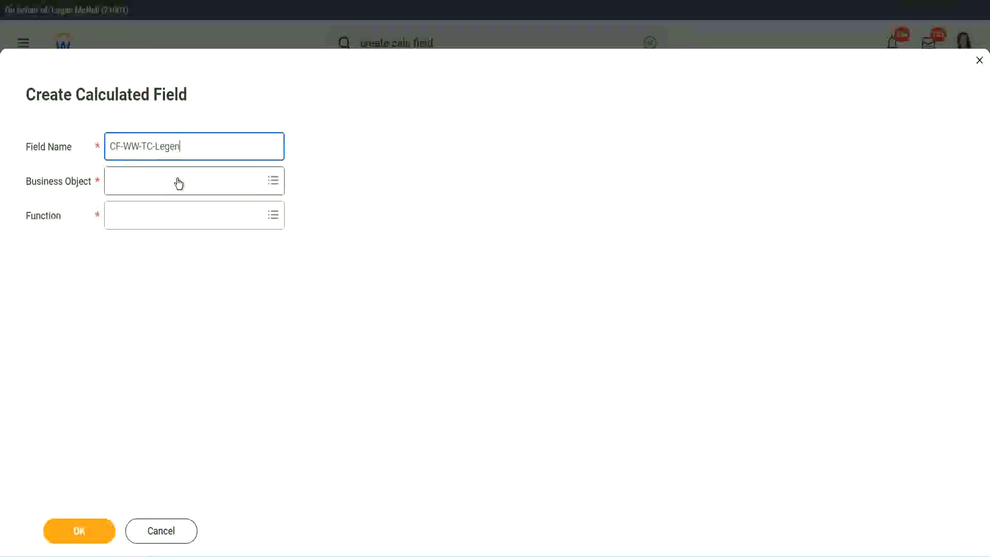
- Assign the new field the Global business object and the Text Constant function, and continue to its calculation definition
left_click(139, 188)
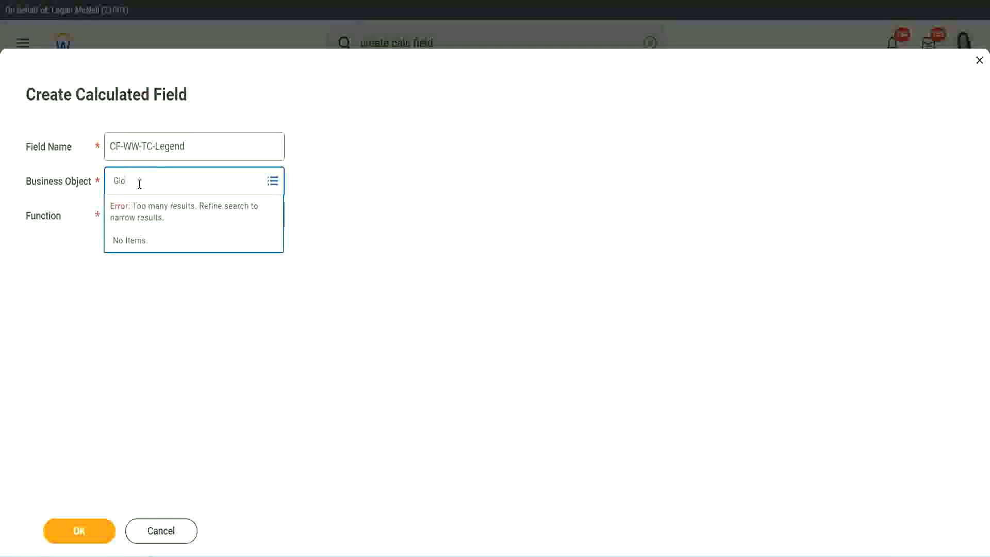
type("Global")
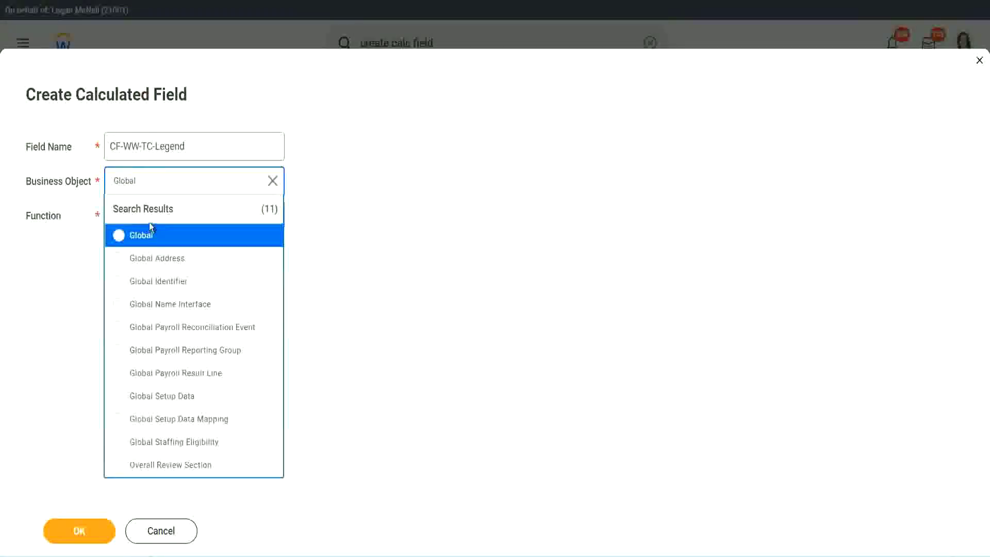
left_click(145, 234)
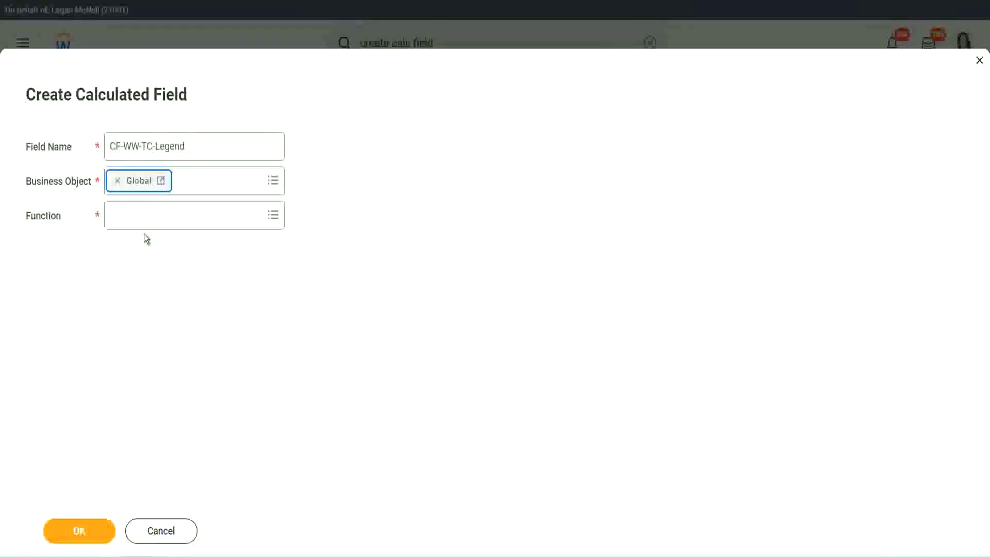
left_click(142, 213)
type("tc")
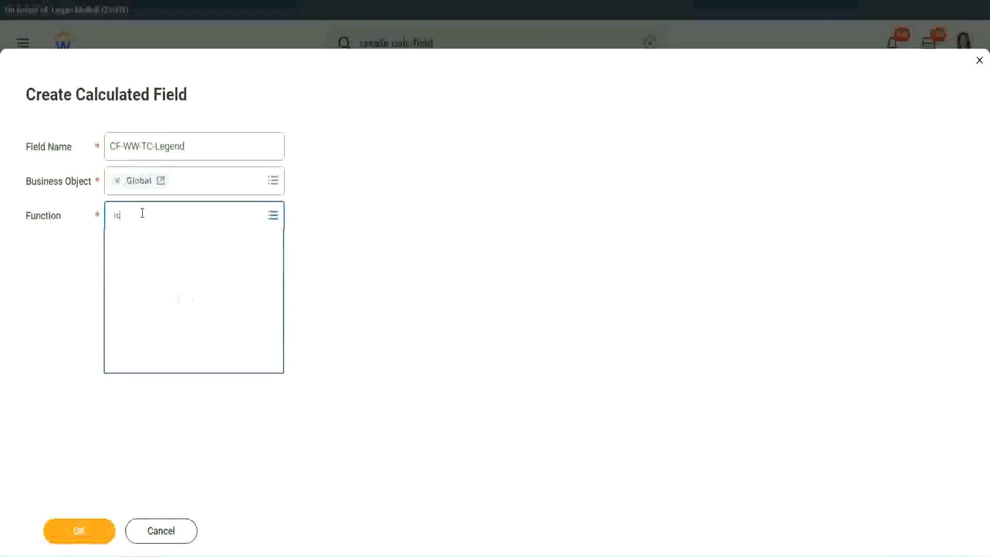
key("Return")
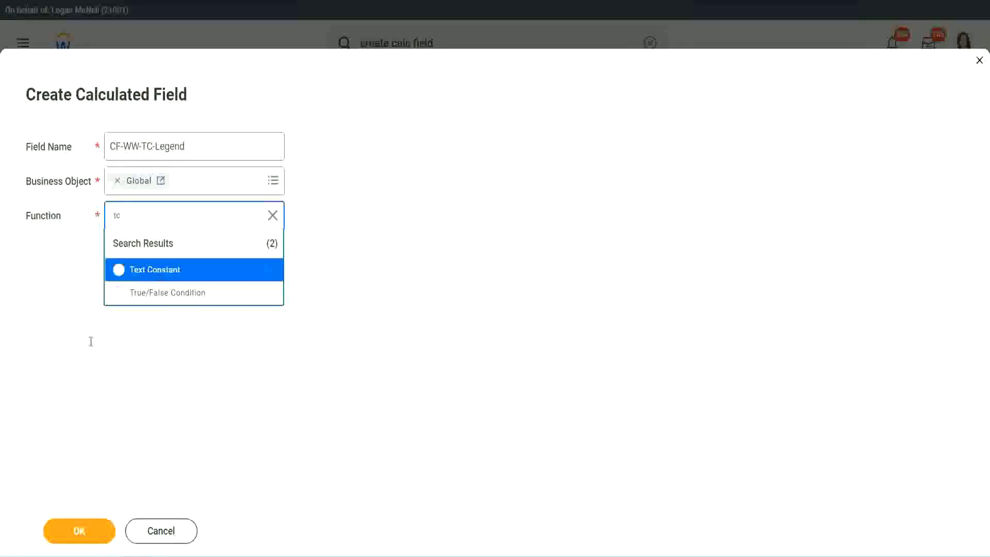
left_click(190, 271)
left_click(78, 531)
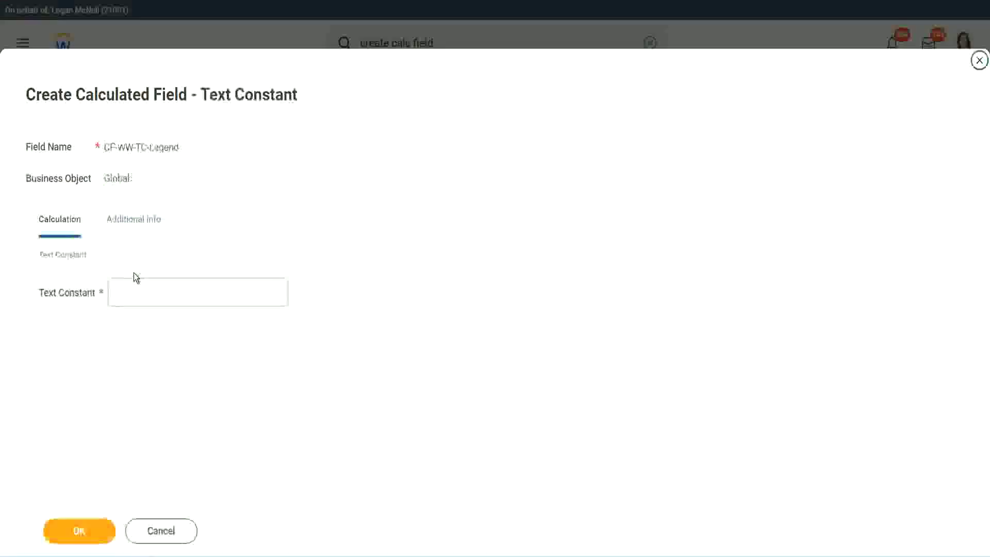
- Set the text constant to Legend and save the field as the fourth row's return value
left_click(128, 293)
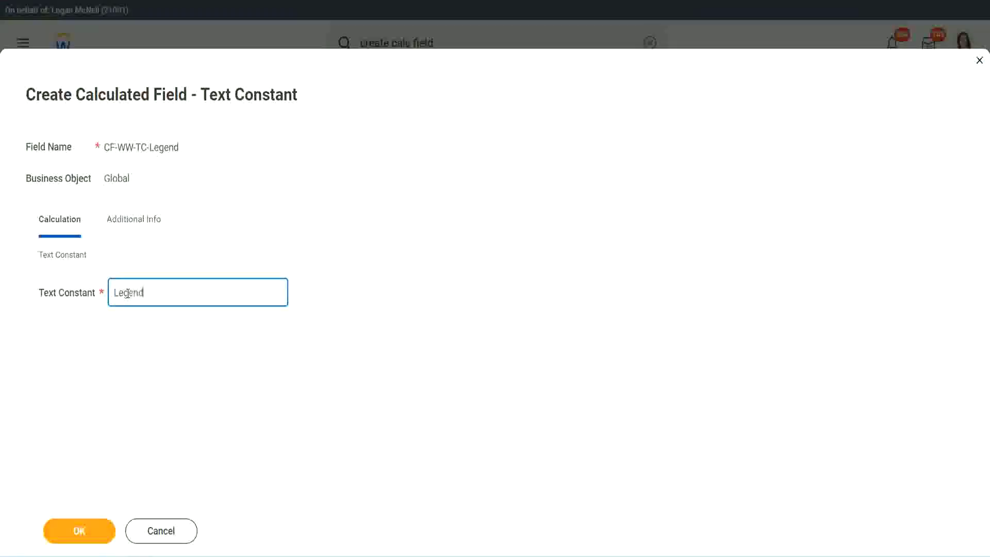
left_click(85, 532)
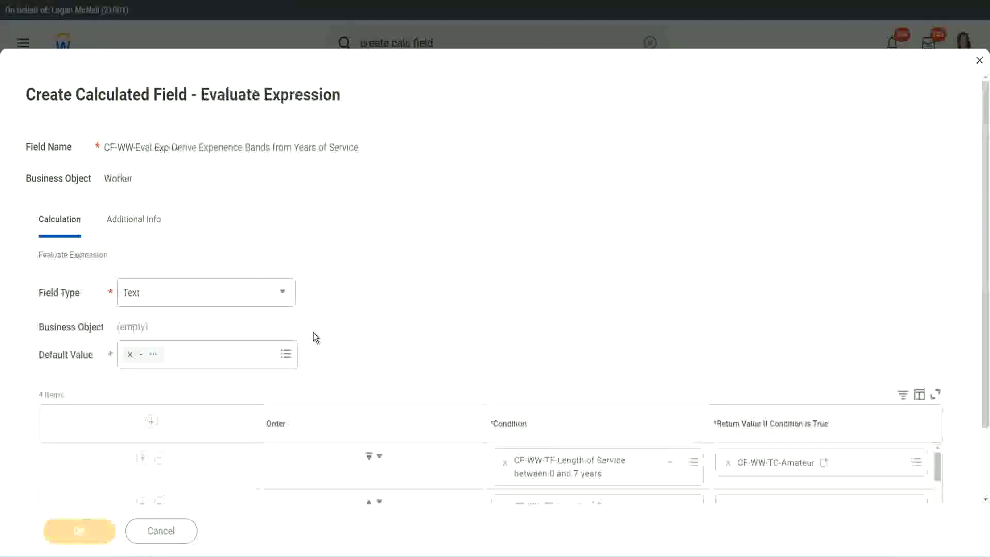
scroll(524, 276, "down", 3)
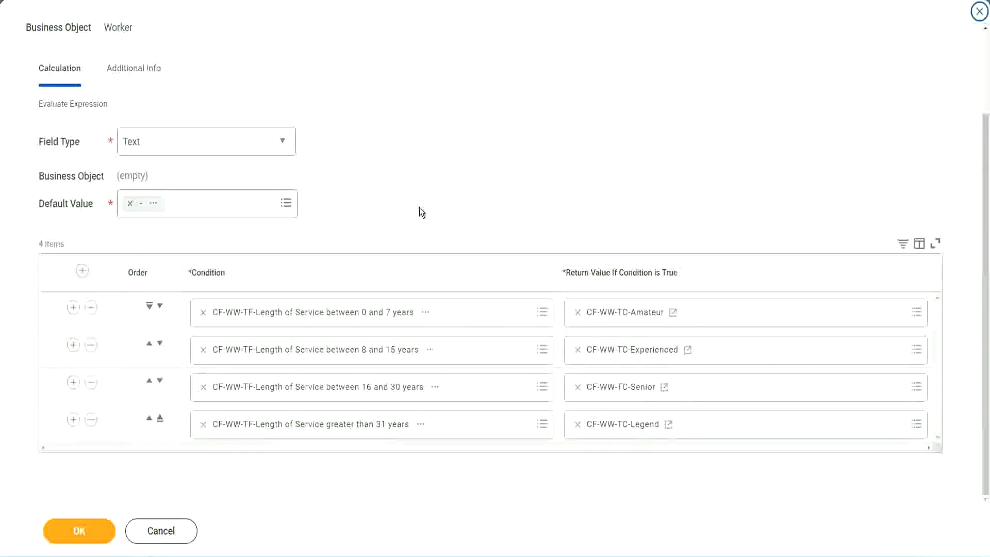
scroll(419, 208, "up", 2)
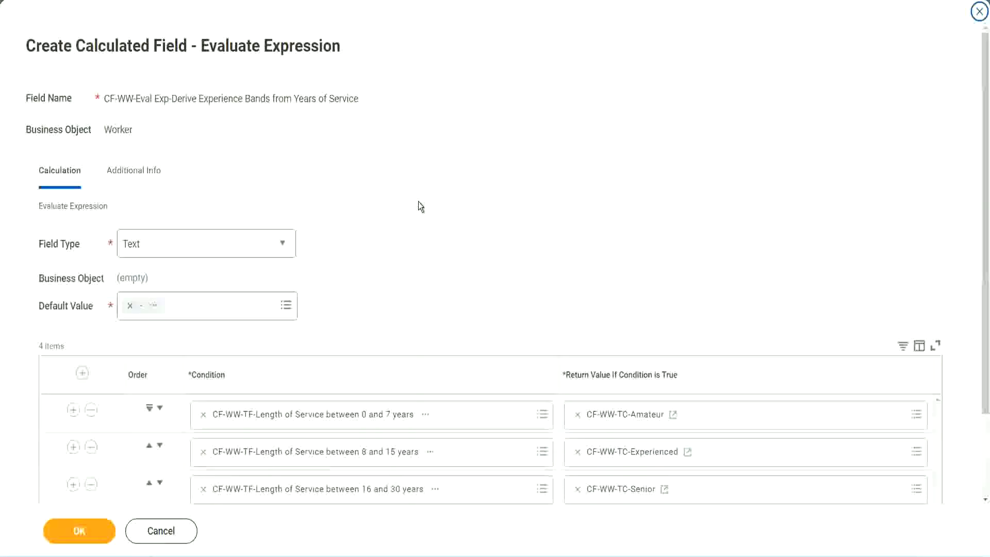
scroll(419, 202, "down", 2)
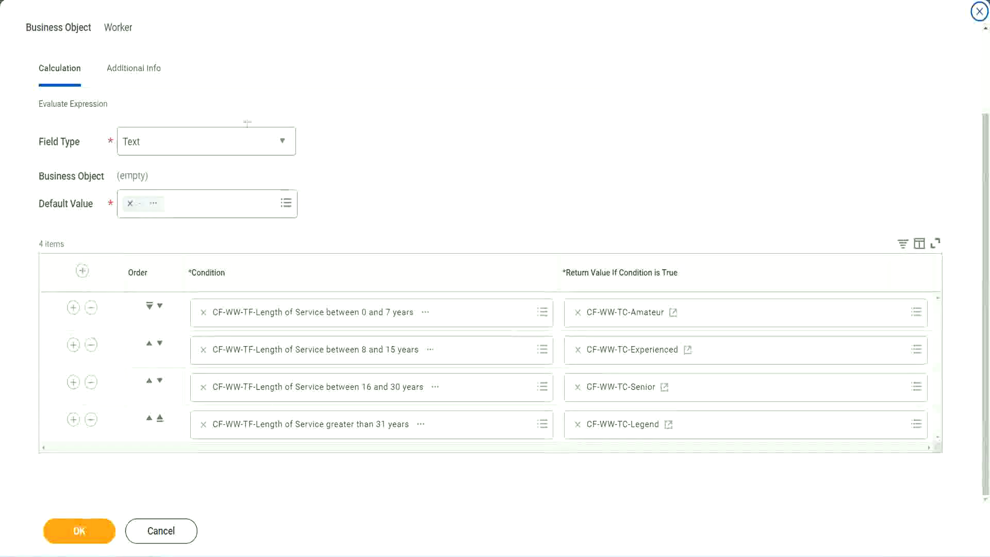
left_click_drag(634, 146, 643, 248)
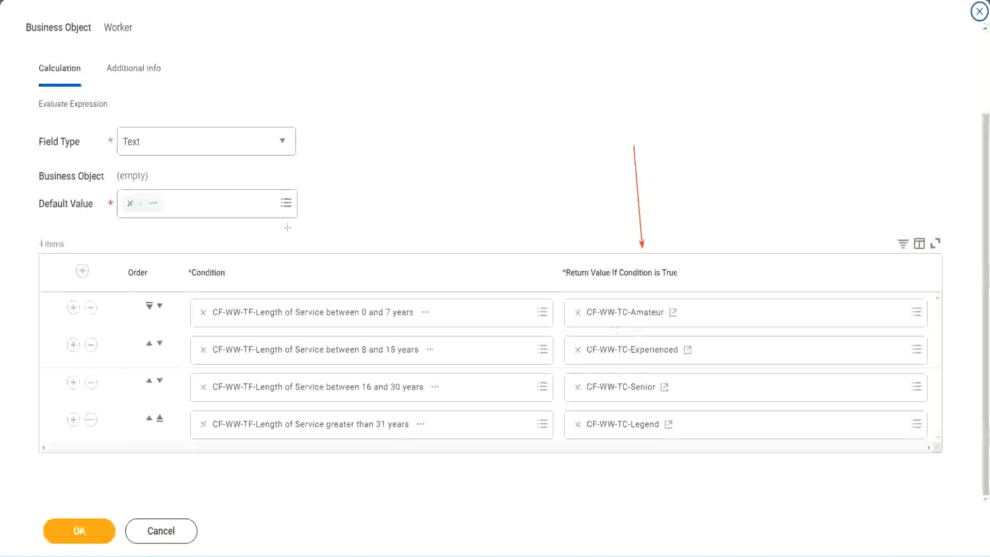
left_click_drag(122, 89, 127, 125)
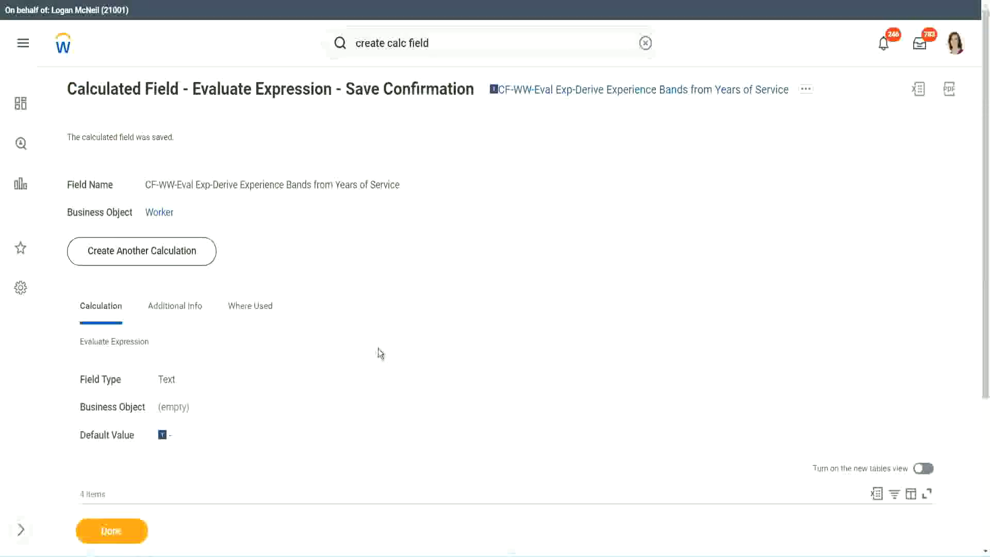
- Review the saved Evaluate Expression field's conditions and return values, and copy the calculated field's name
scroll(379, 345, "down", 4)
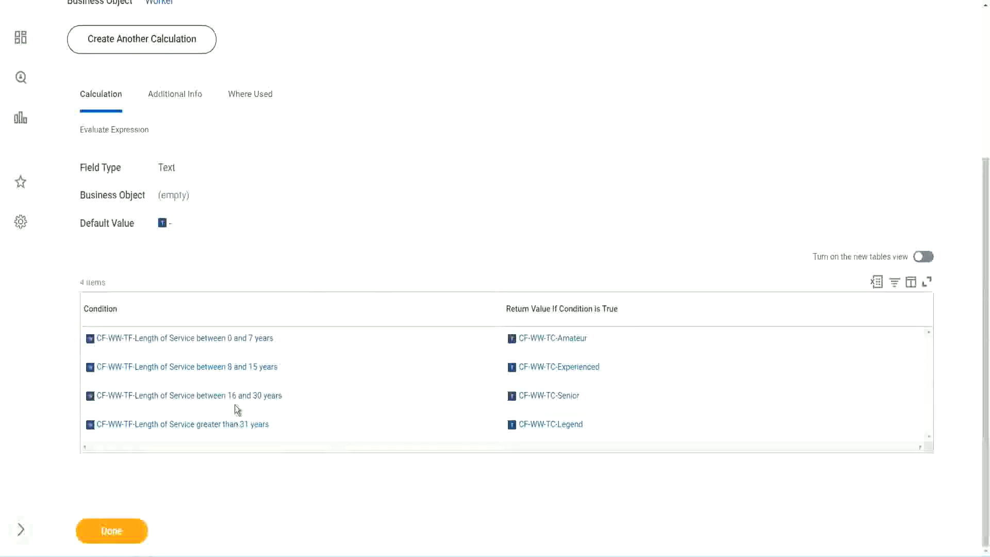
scroll(479, 163, "up", 4)
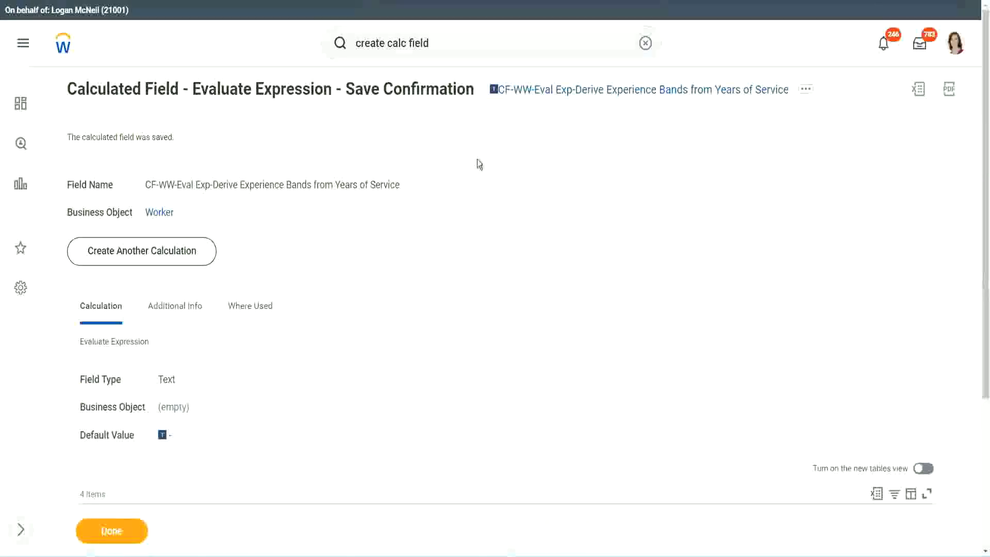
right_click(582, 96)
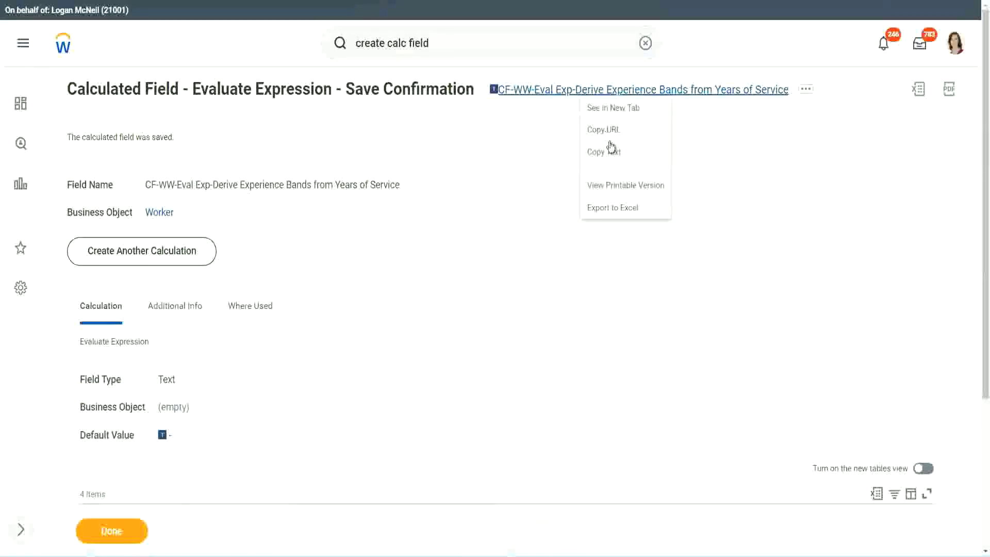
left_click(609, 157)
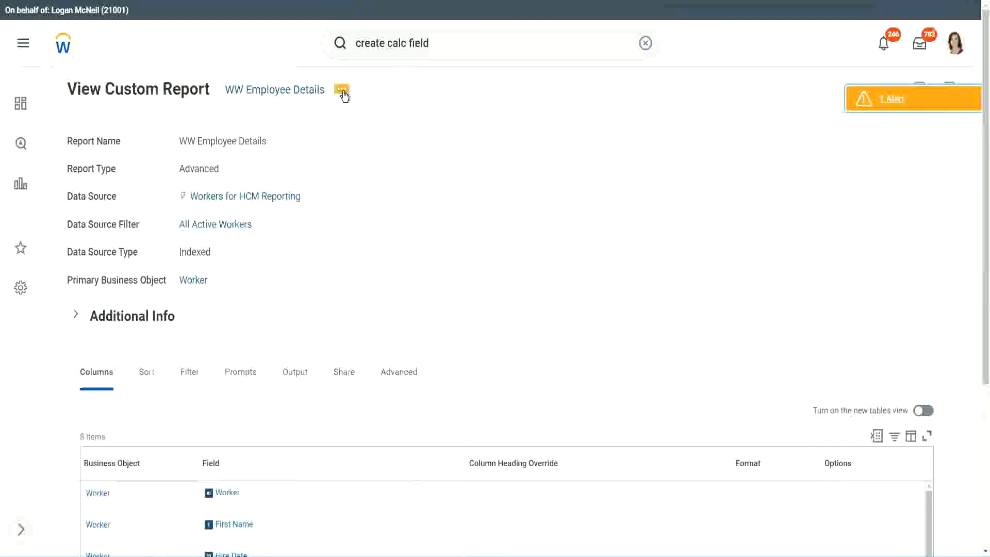
- Open the WW Employee Details custom report for editing
left_click(343, 93)
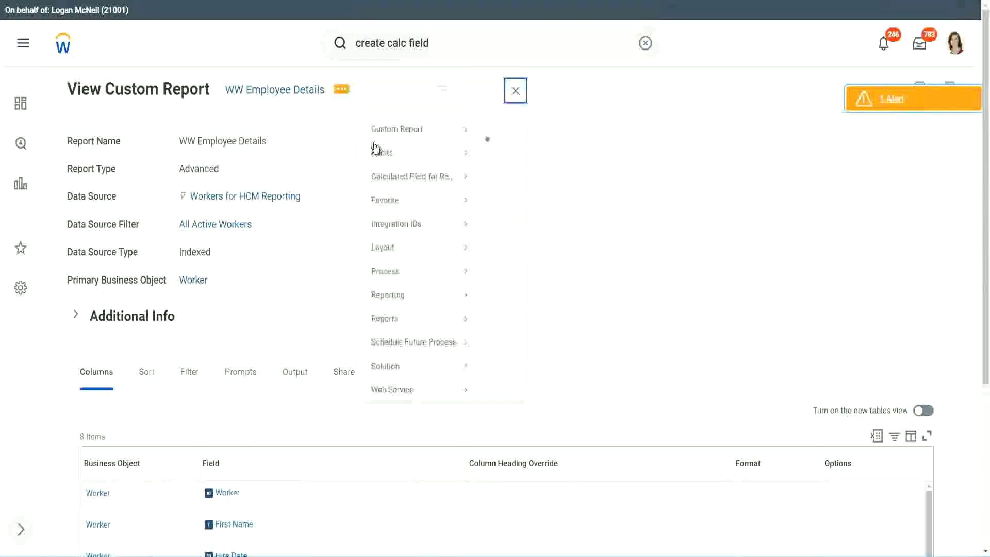
mouse_move(402, 145)
left_click(502, 149)
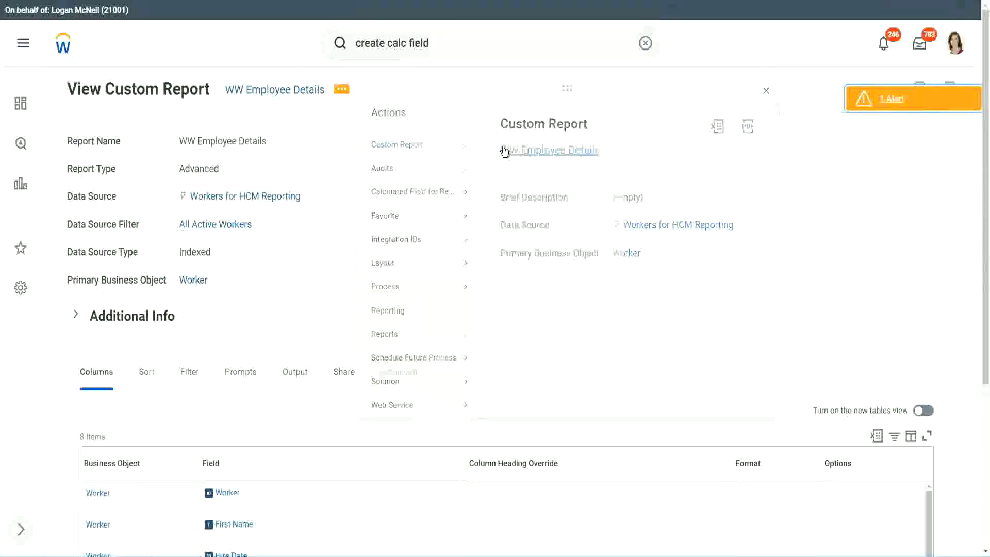
- Add a Worker row at the end of the report's columns and remove the column with the Years of Service heading
scroll(360, 222, "down", 4)
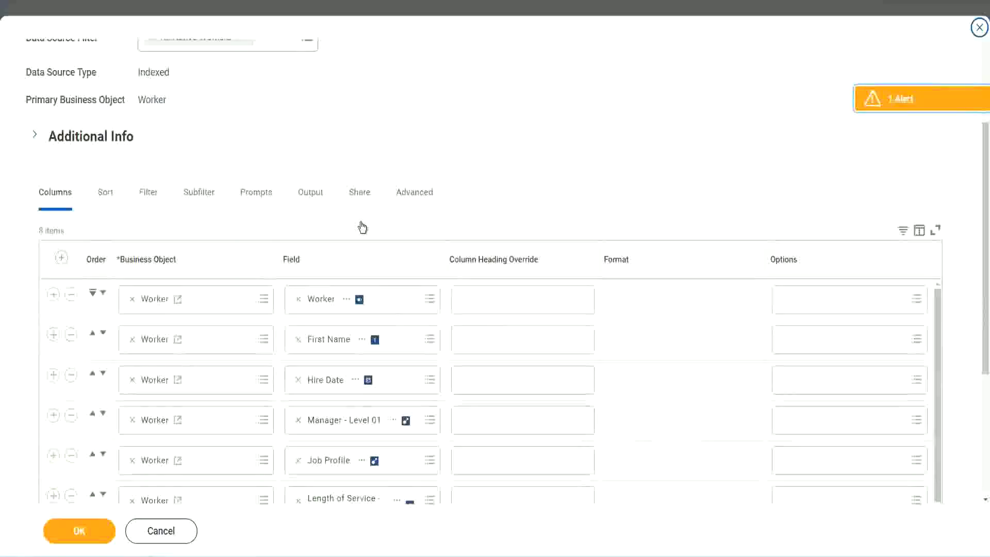
scroll(361, 227, "down", 2)
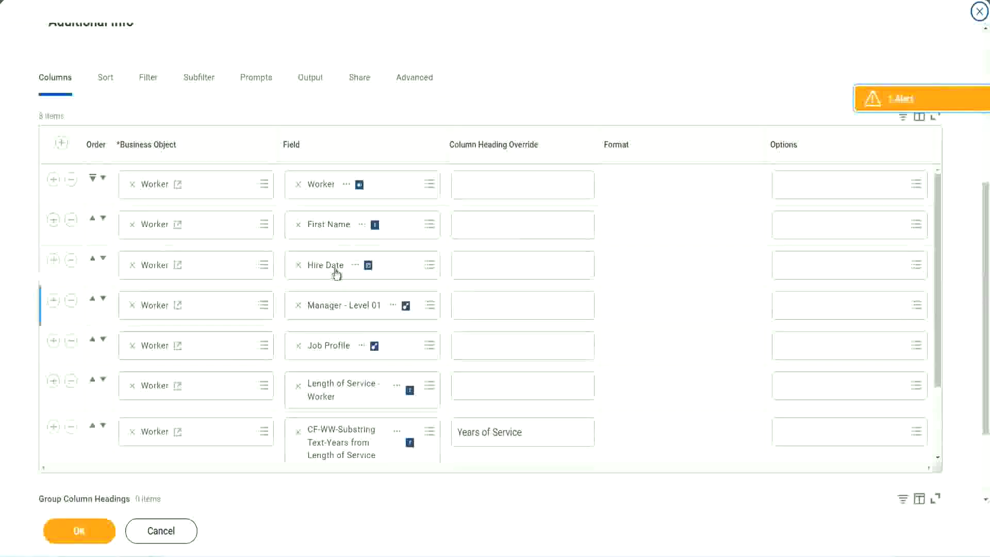
left_click(53, 428)
scroll(342, 300, "down", 1)
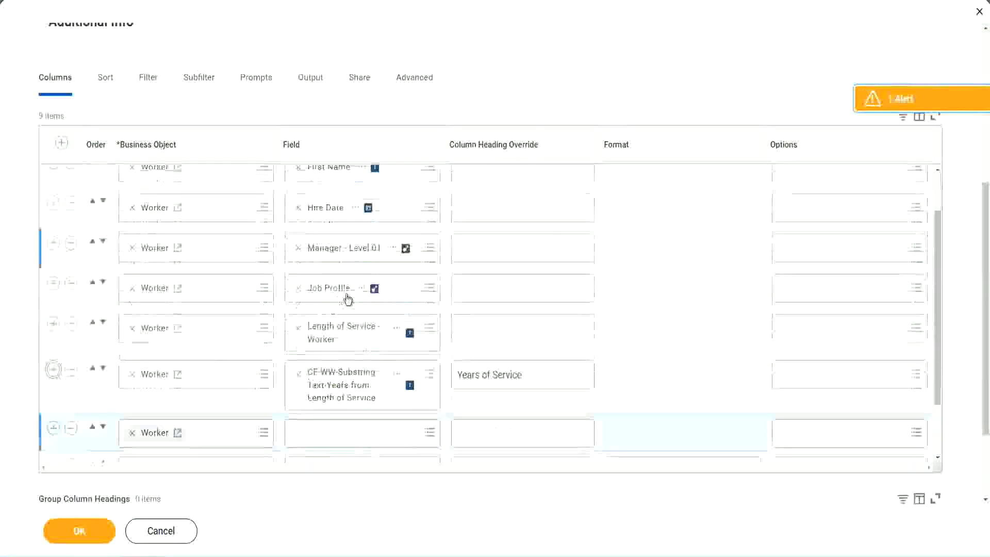
scroll(348, 299, "down", 4)
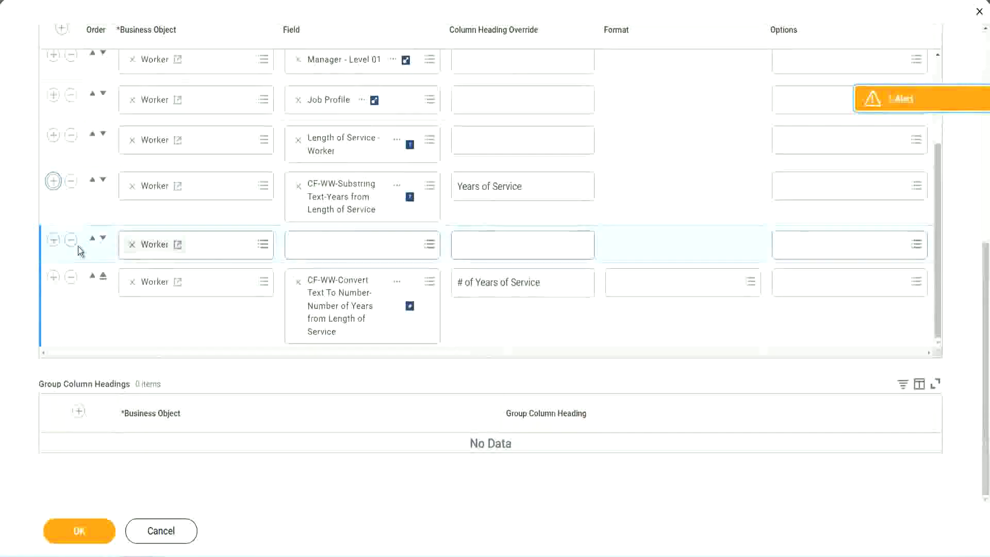
left_click(103, 239)
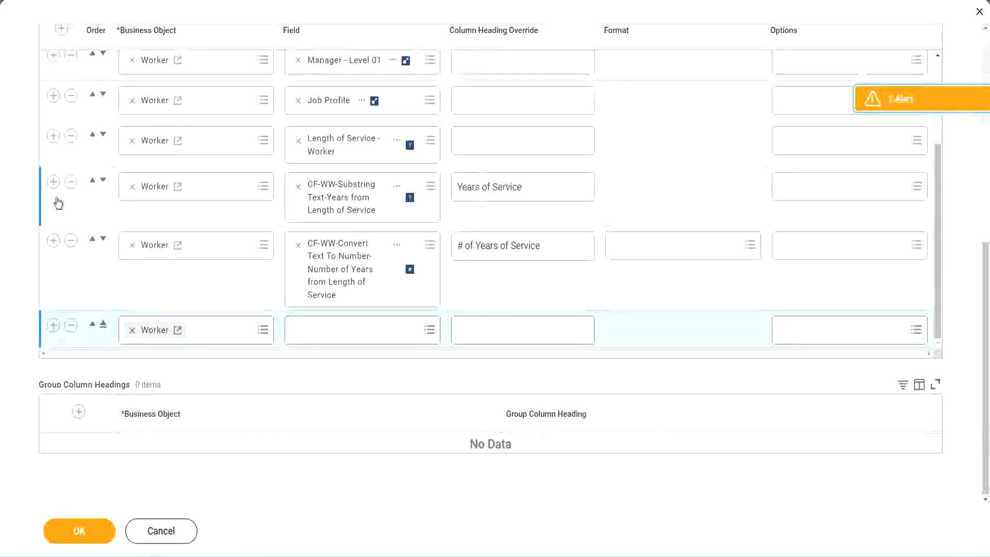
left_click(72, 182)
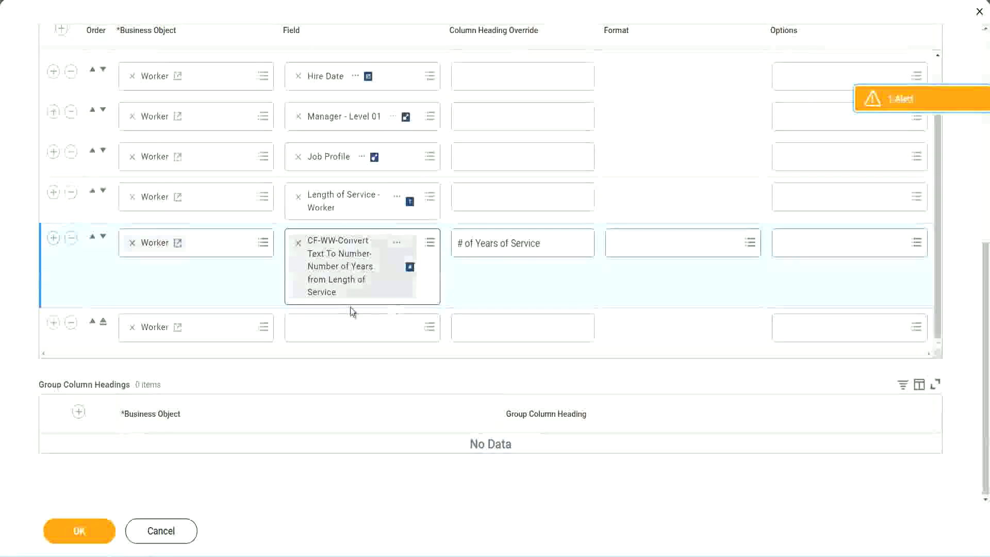
- Set the last Worker row's field to CF-WW-Eval Exp-Derive Experience Bands from Years of Service, override its heading with Experience Bands, and save the report
left_click(324, 330)
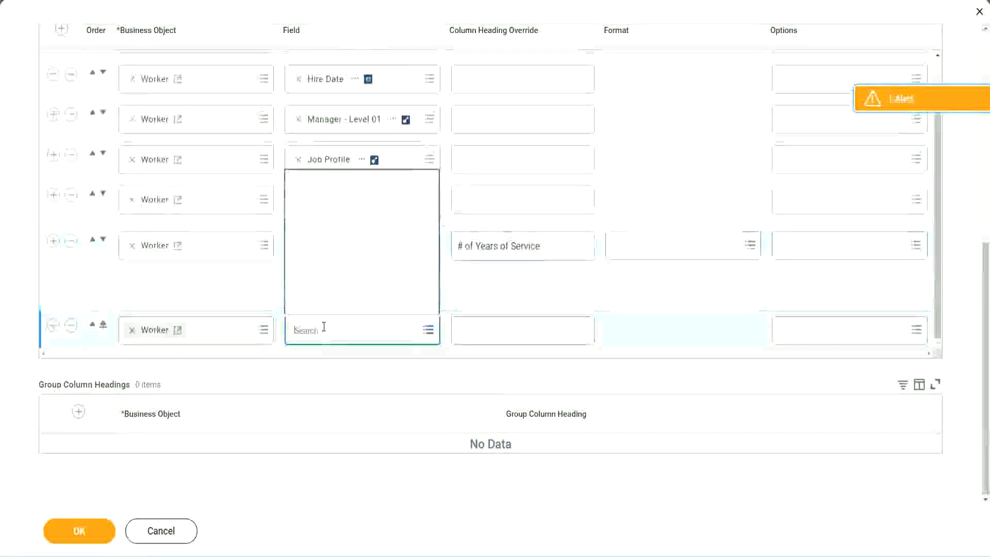
key("ctrl+v")
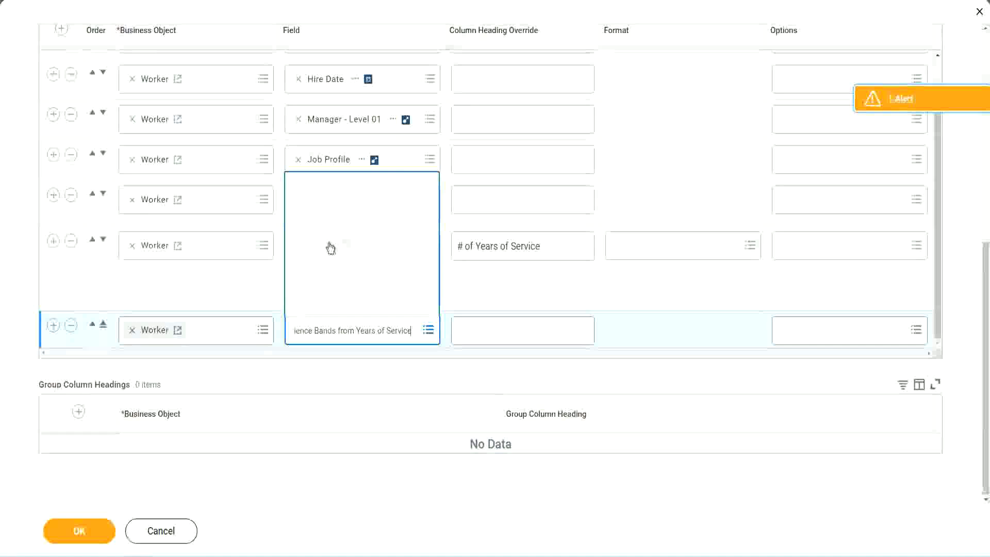
left_click(504, 296)
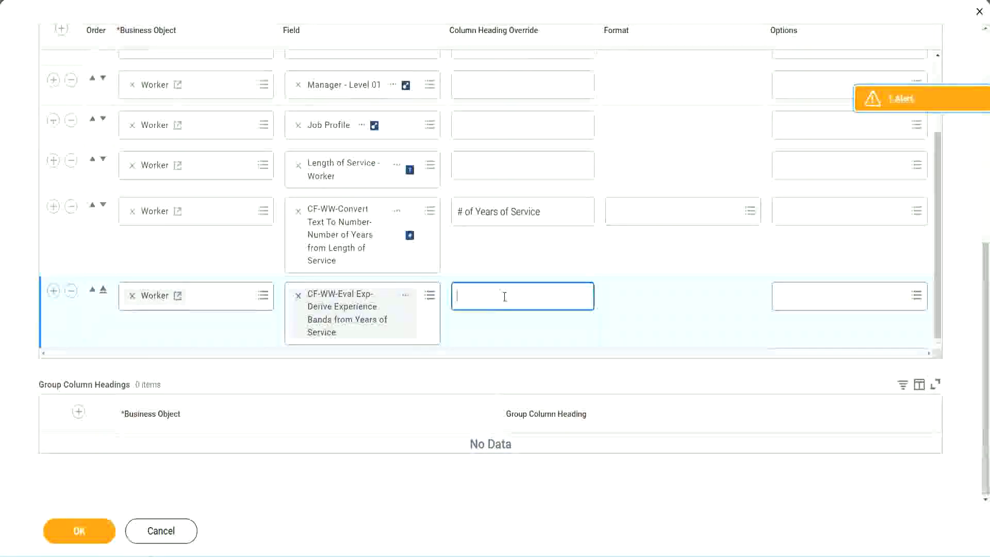
type("Ex")
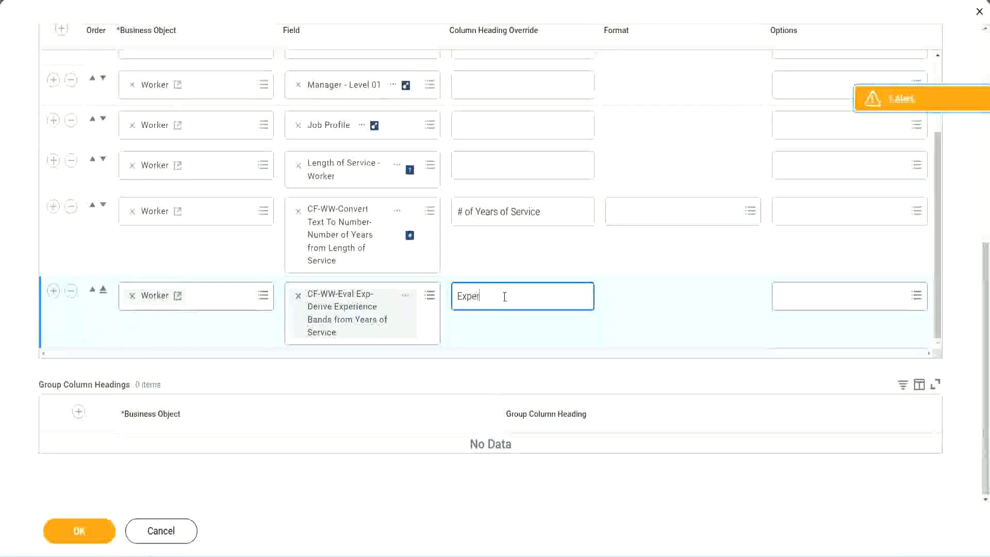
type("perience B")
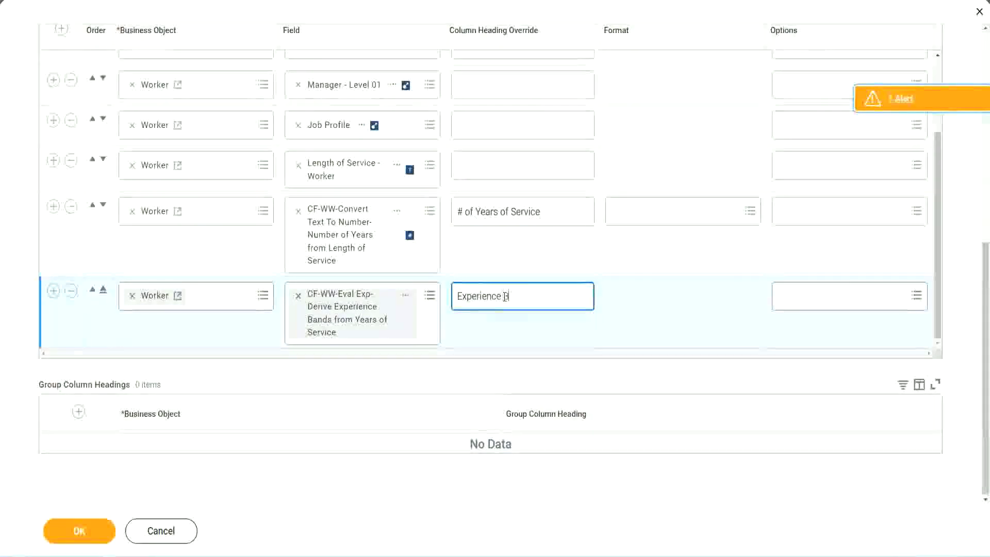
type("ands")
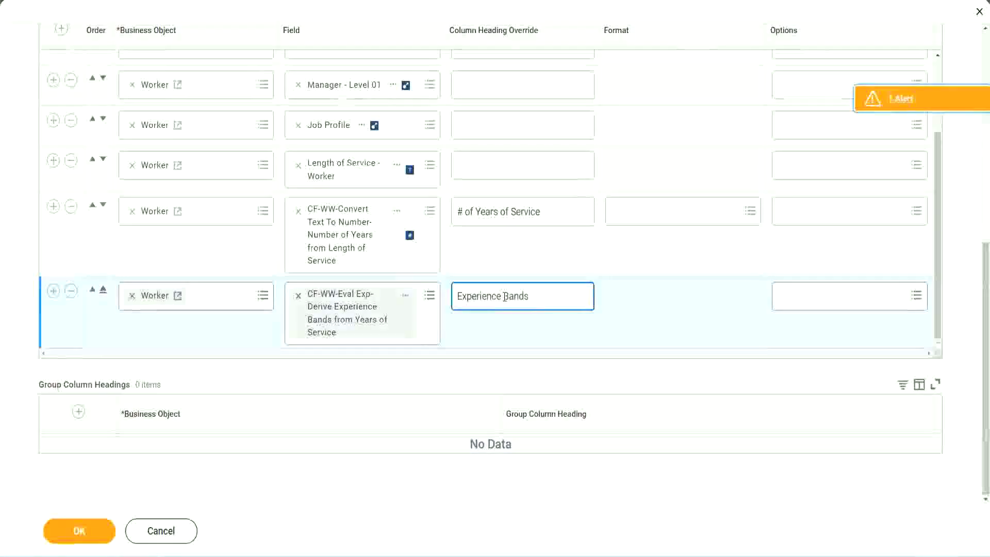
left_click(96, 533)
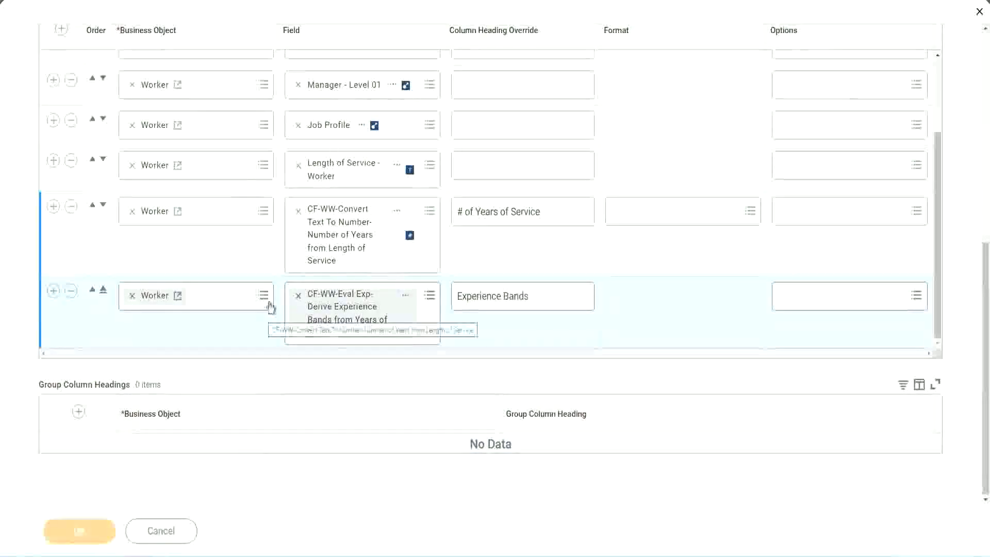
- Run the WW Employee Details report with the worker type, employee type and contingent worker type prompts left blank
scroll(289, 371, "down", 5)
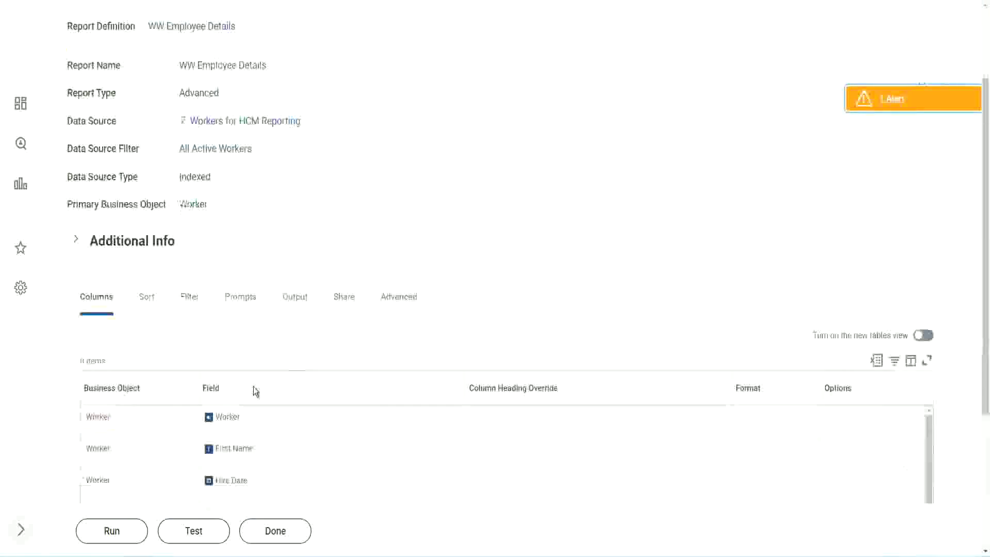
left_click(111, 530)
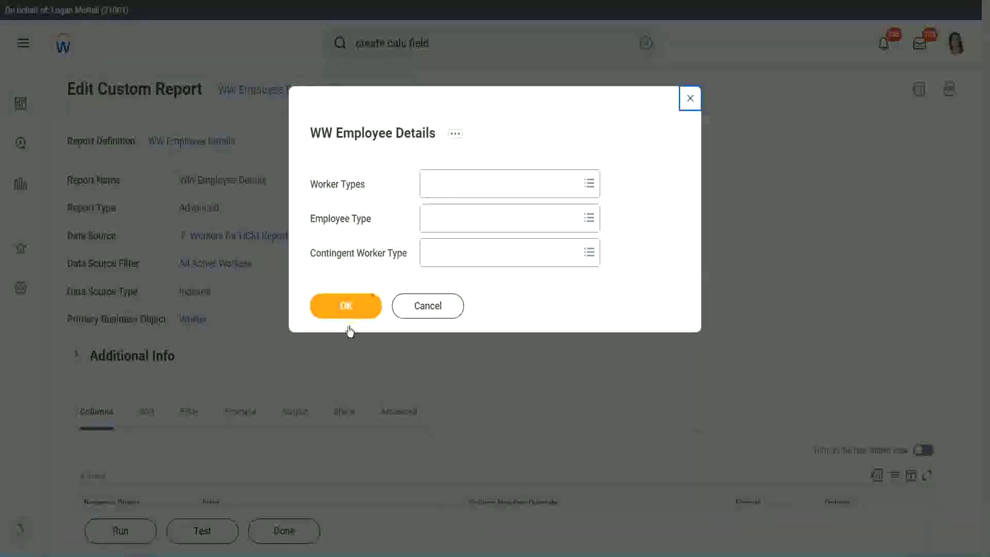
left_click(365, 300)
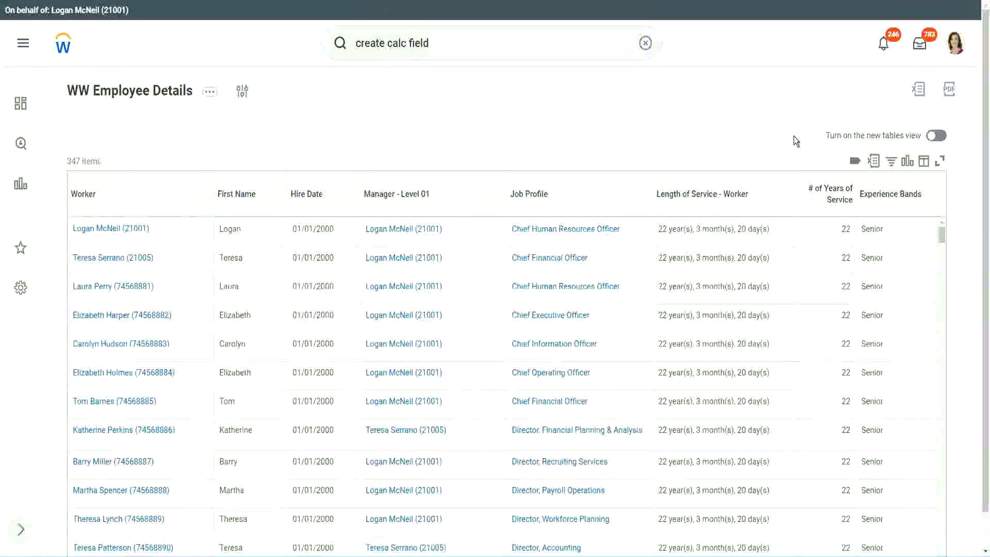
- Compare the first worker's years of service with the 16 - 30 years Senior band in the Notepad++ notes
scroll(794, 136, "down", 1)
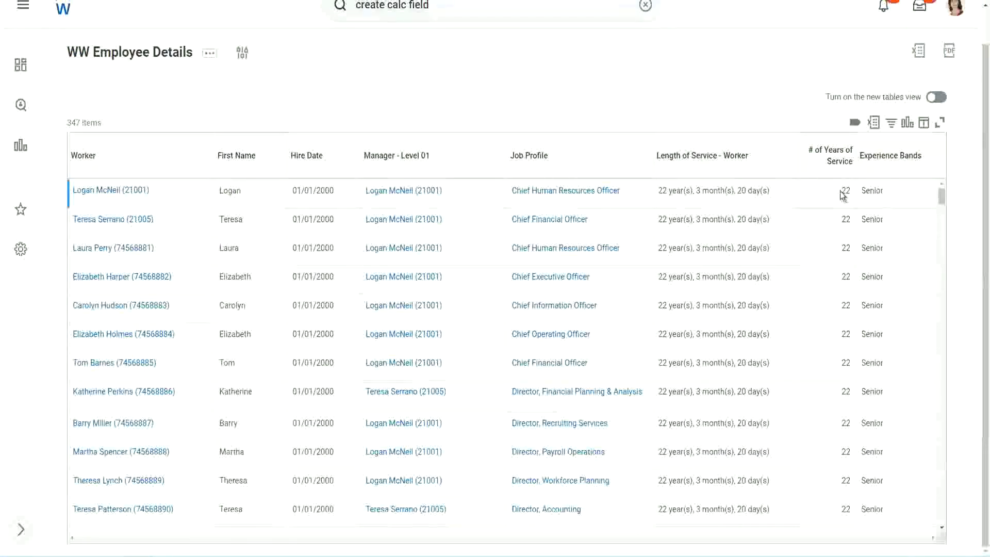
double_click(845, 192)
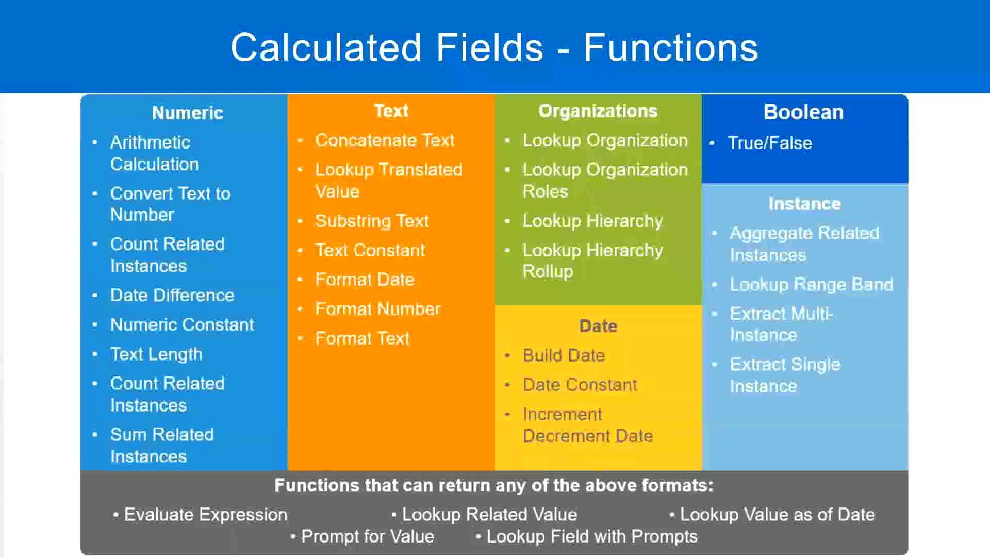
key("alt+Tab")
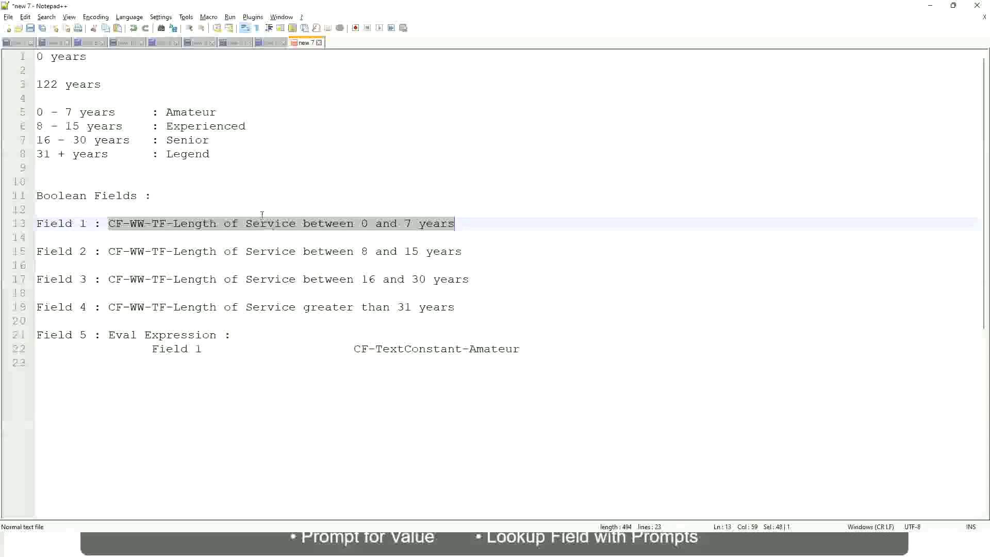
left_click(149, 180)
left_click(171, 140)
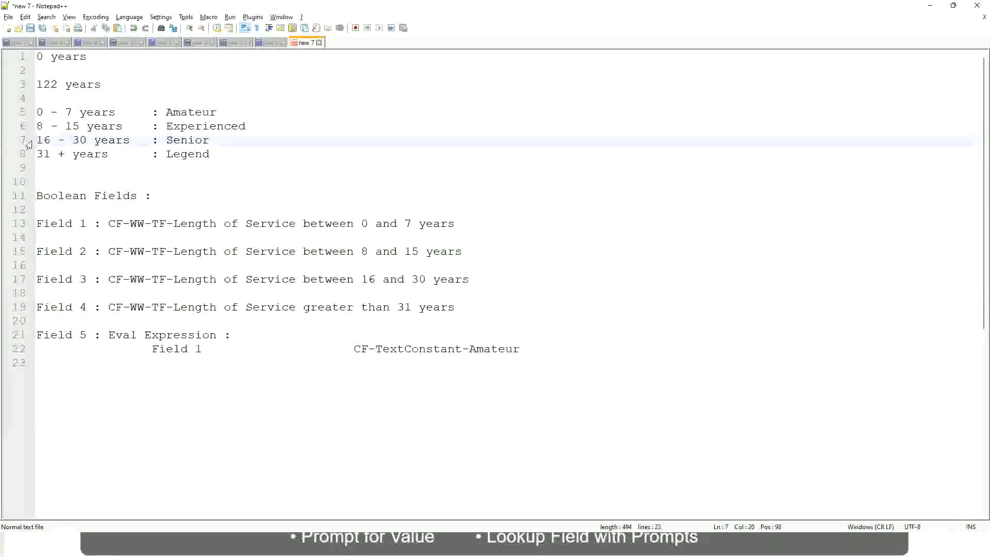
left_click_drag(36, 141, 134, 146)
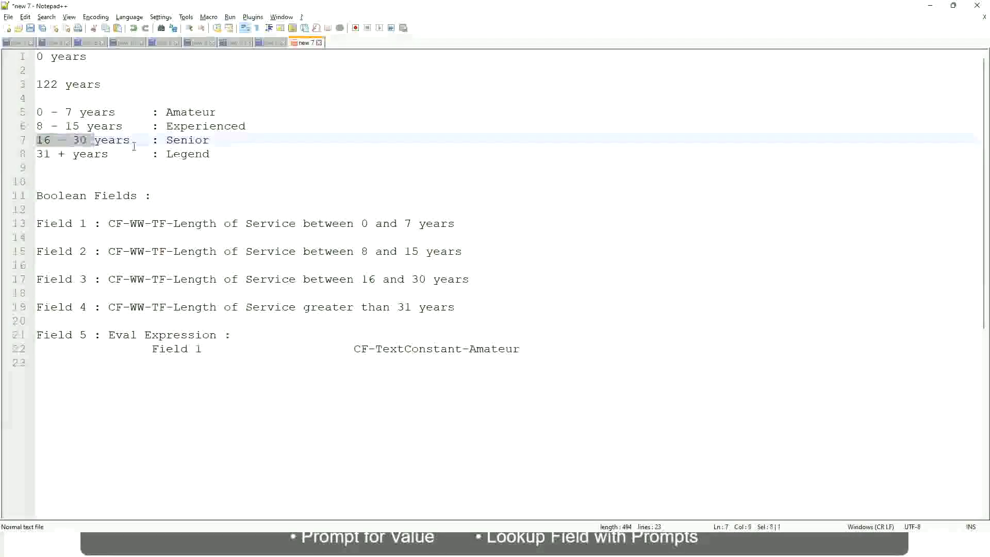
double_click(183, 140)
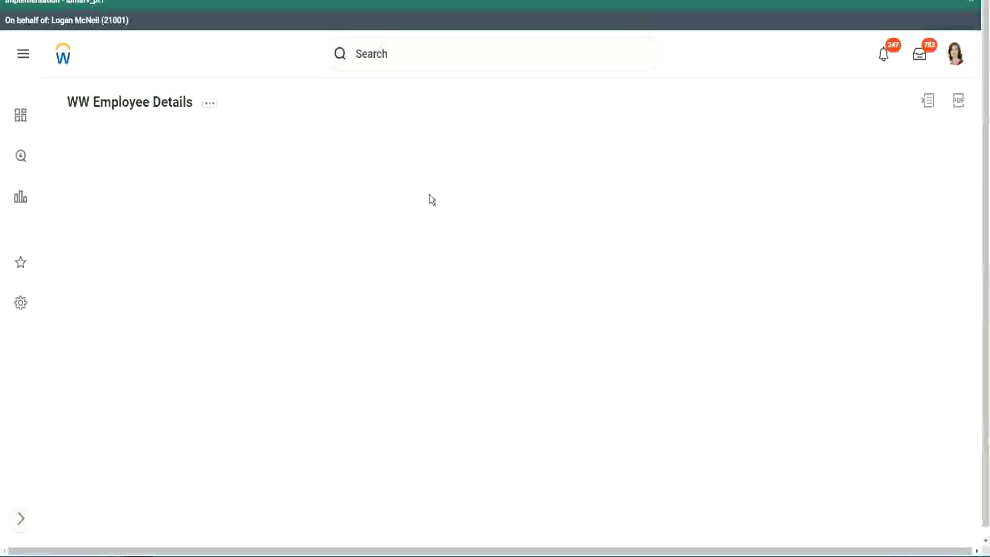
- Examine the # of Years of Service and Experience Bands columns across the rows of the WW Employee Details report in Workday
scroll(854, 313, "down", 2)
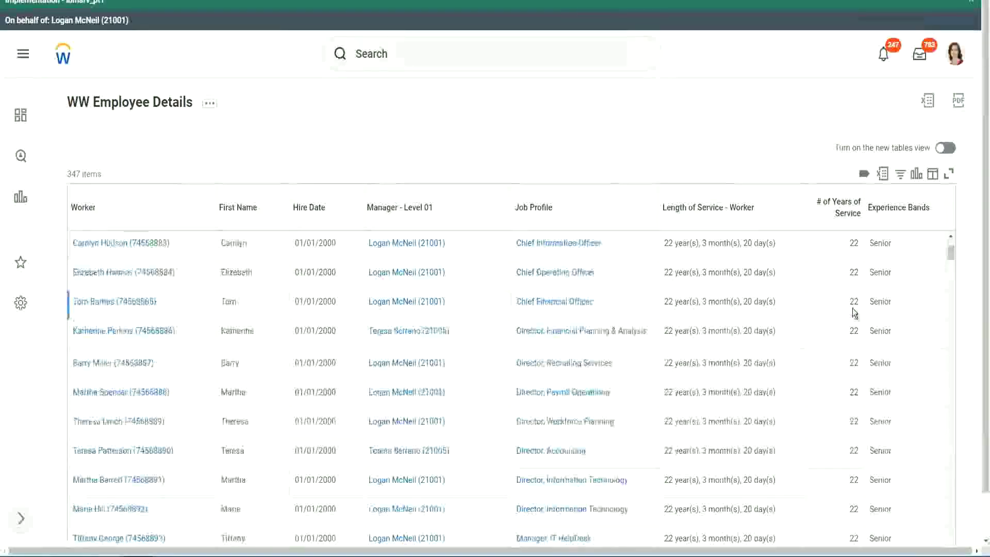
scroll(856, 313, "down", 5)
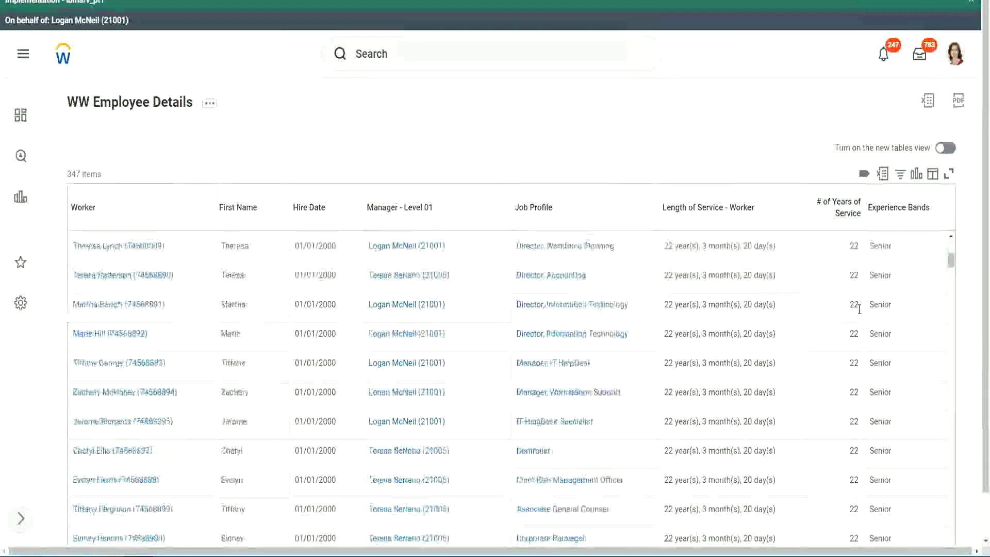
scroll(862, 341, "down", 5)
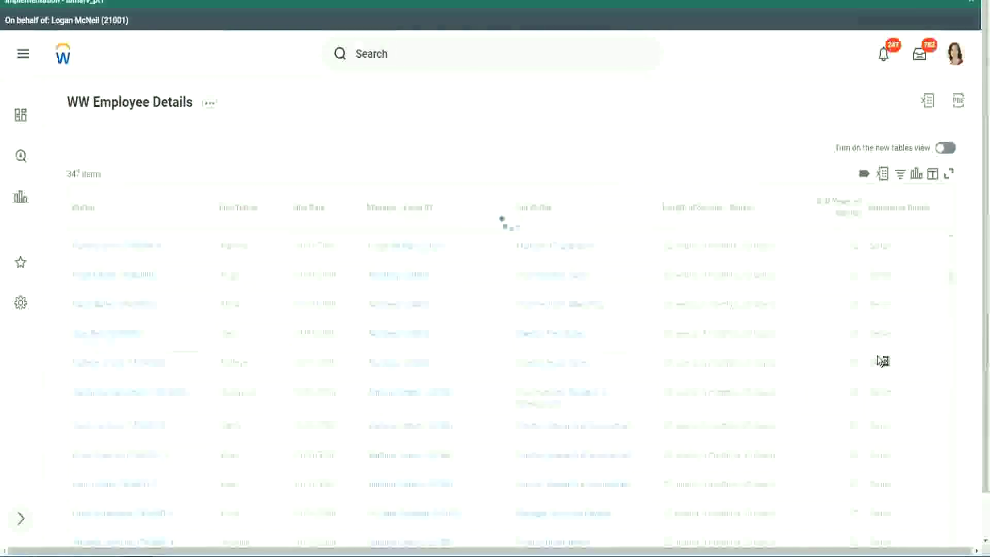
scroll(877, 356, "down", 1)
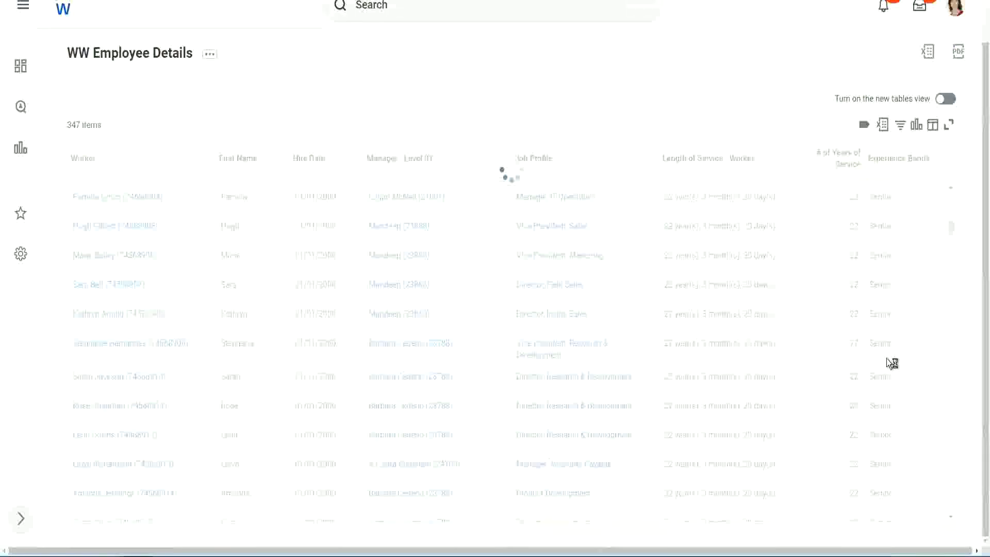
scroll(918, 291, "down", 4)
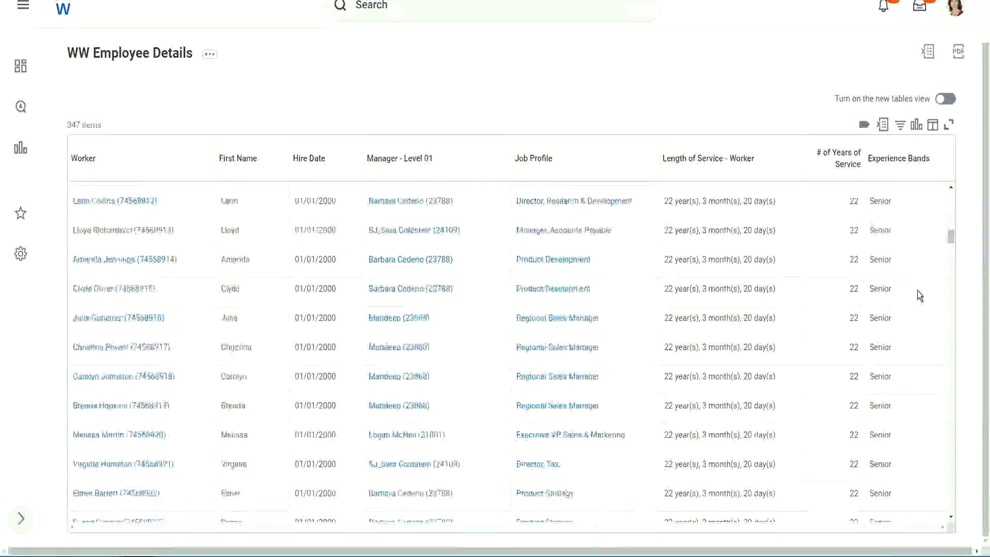
scroll(917, 291, "down", 3)
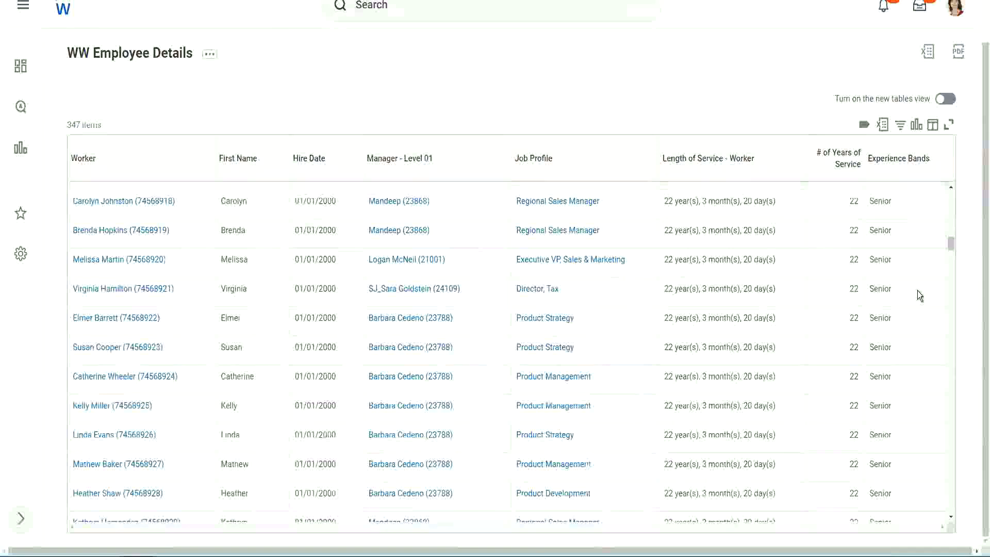
scroll(918, 290, "down", 6)
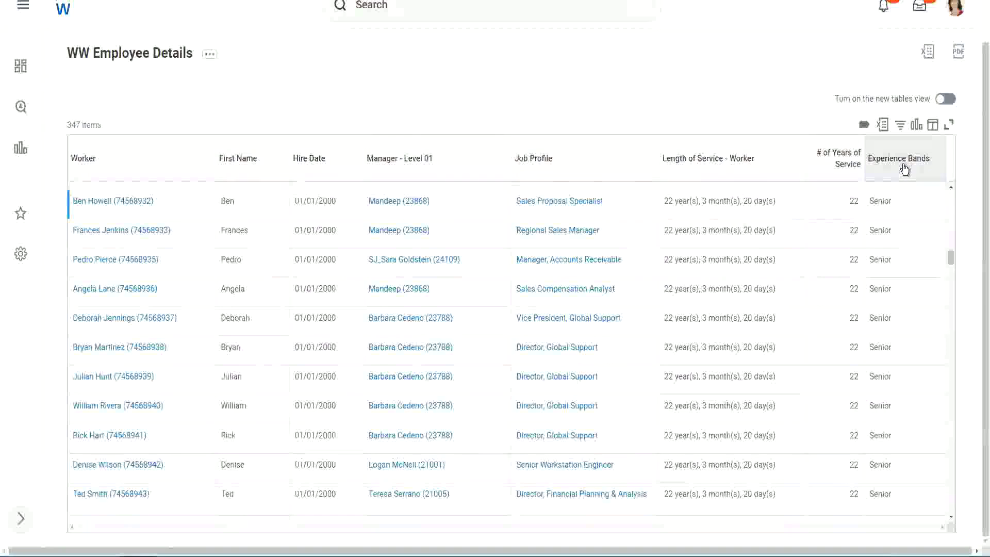
- Filter the report's Experience Bands column to values that contain Amateur
left_click(905, 170)
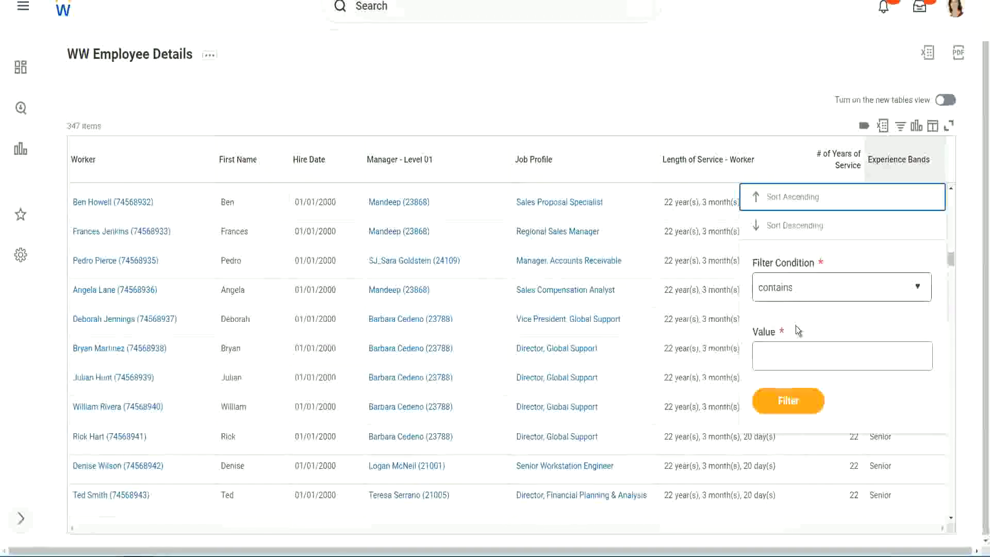
left_click(785, 346)
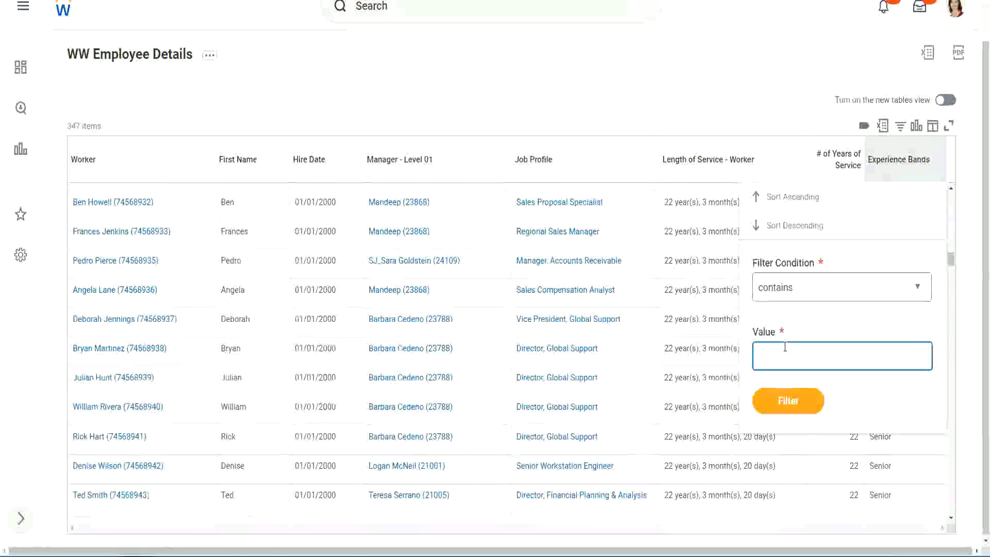
type("Amate")
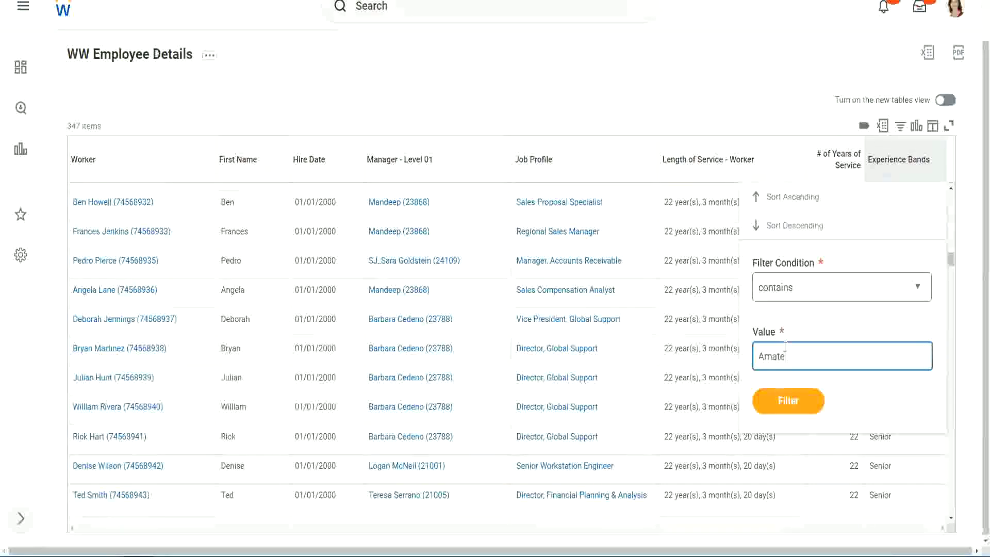
type("ur")
left_click(780, 408)
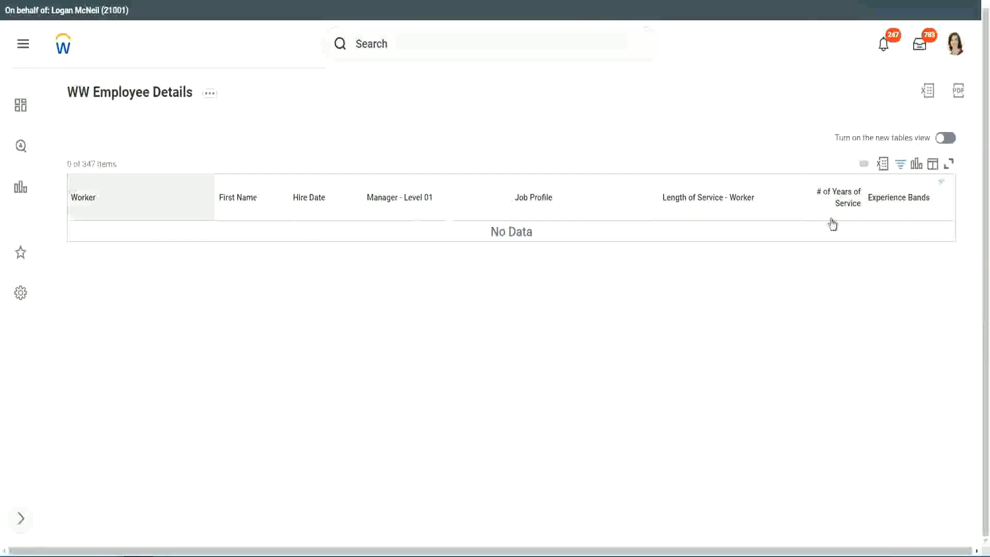
- Change the Experience Bands filter value to Legend and review the hire dates and years of service of the matching workers
left_click(895, 199)
left_click_drag(823, 340, 707, 339)
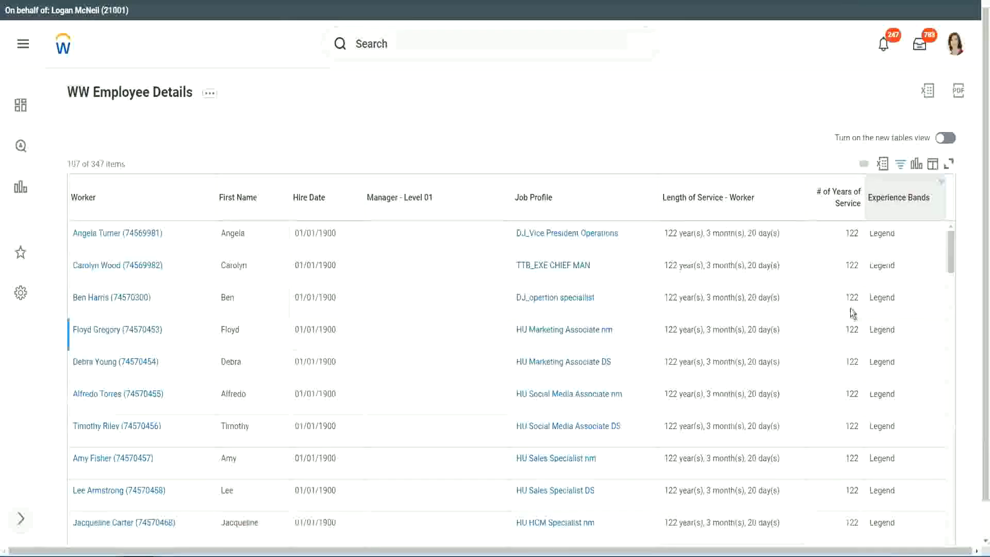
scroll(849, 308, "down", 15)
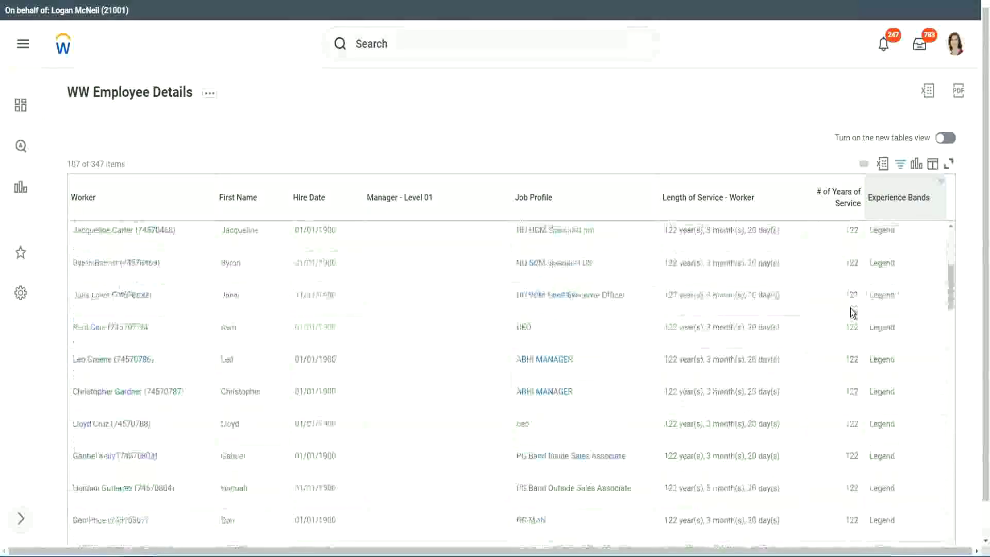
scroll(849, 308, "down", 3)
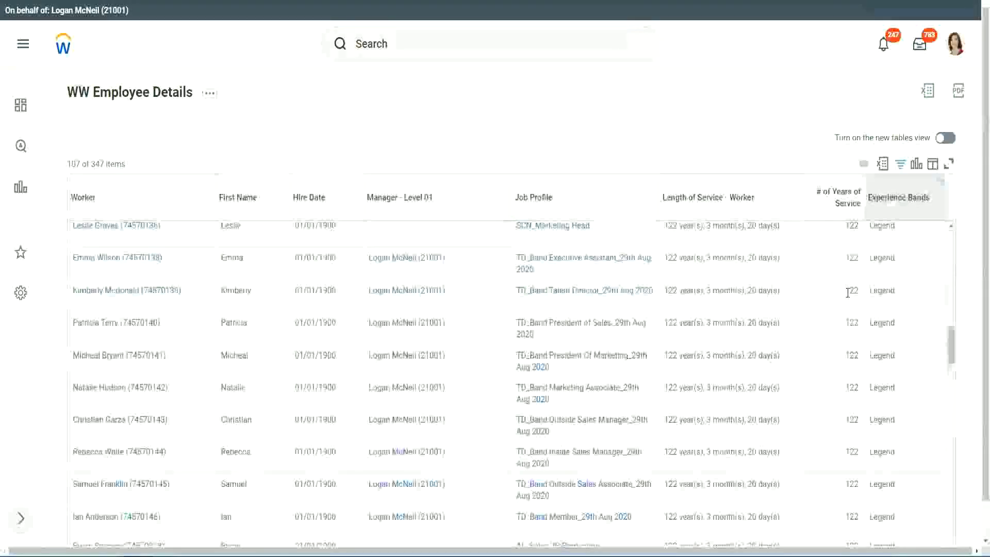
scroll(785, 294, "down", 10)
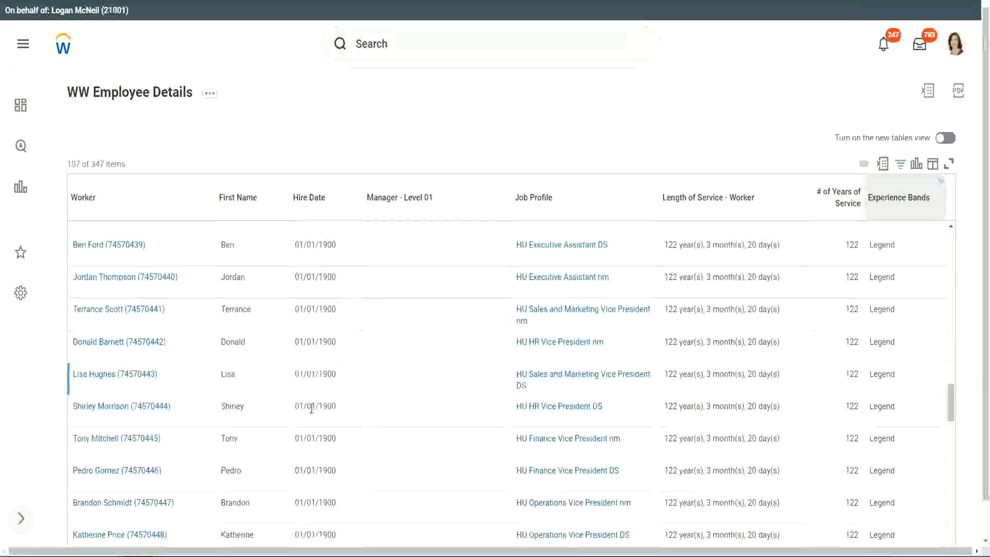
left_click_drag(317, 408, 336, 407)
scroll(842, 388, "down", 5)
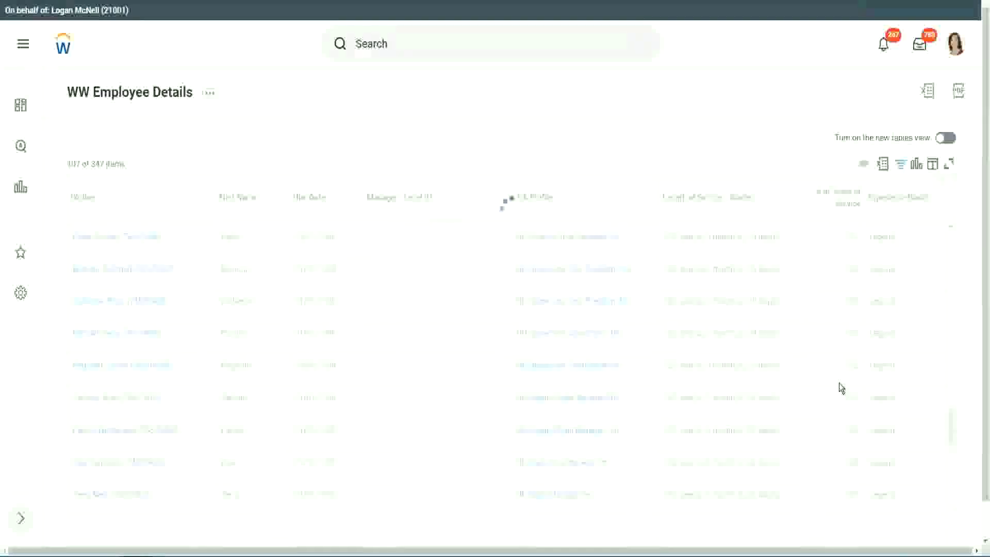
scroll(841, 387, "down", 3)
scroll(840, 383, "down", 10)
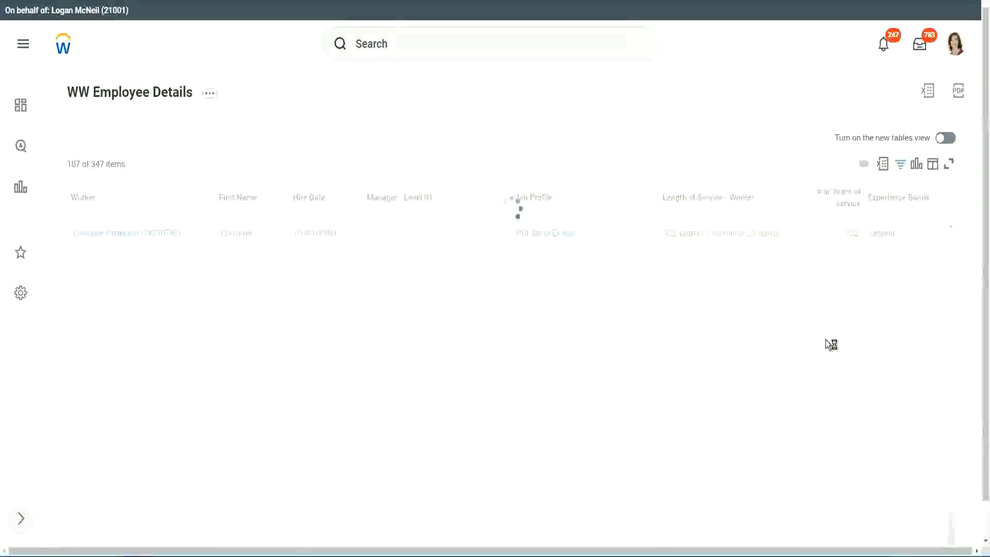
scroll(825, 339, "down", 5)
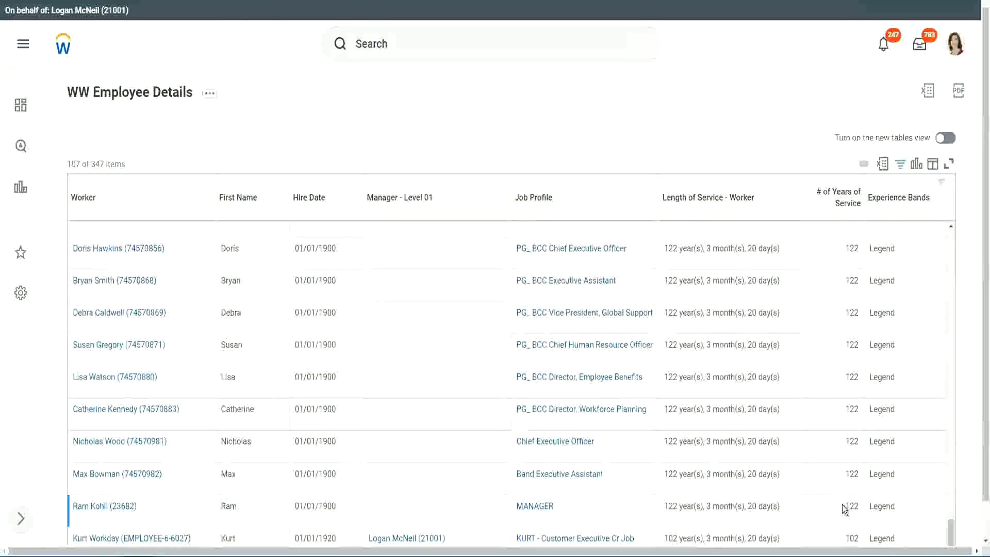
double_click(852, 538)
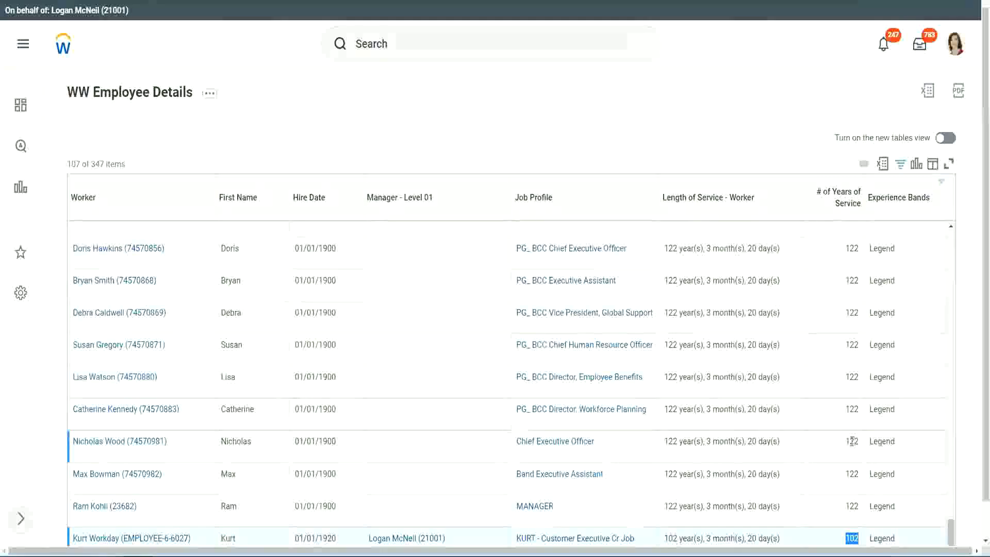
- Check the # of Years of Service values of the last Legend workers in the filtered report
left_click_drag(850, 441, 859, 440)
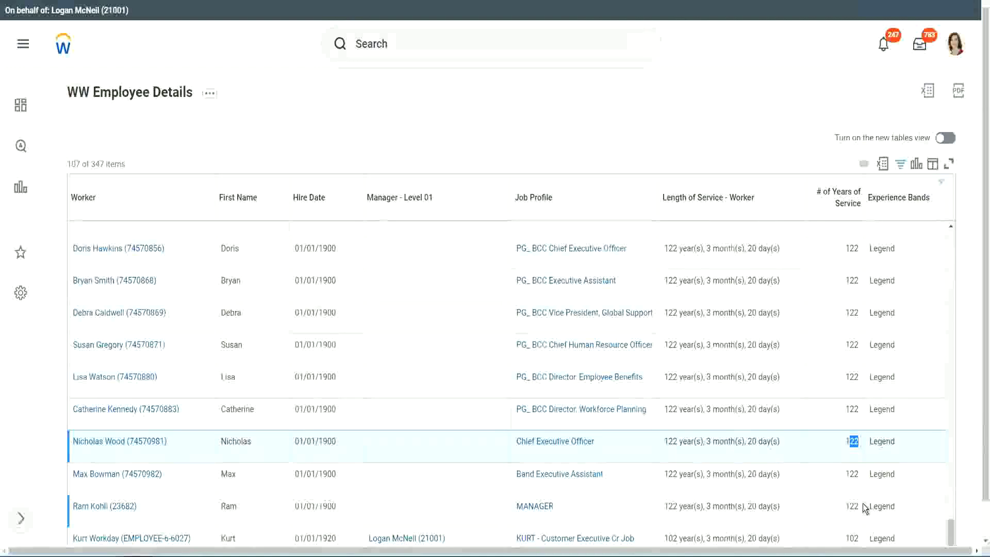
left_click(831, 411)
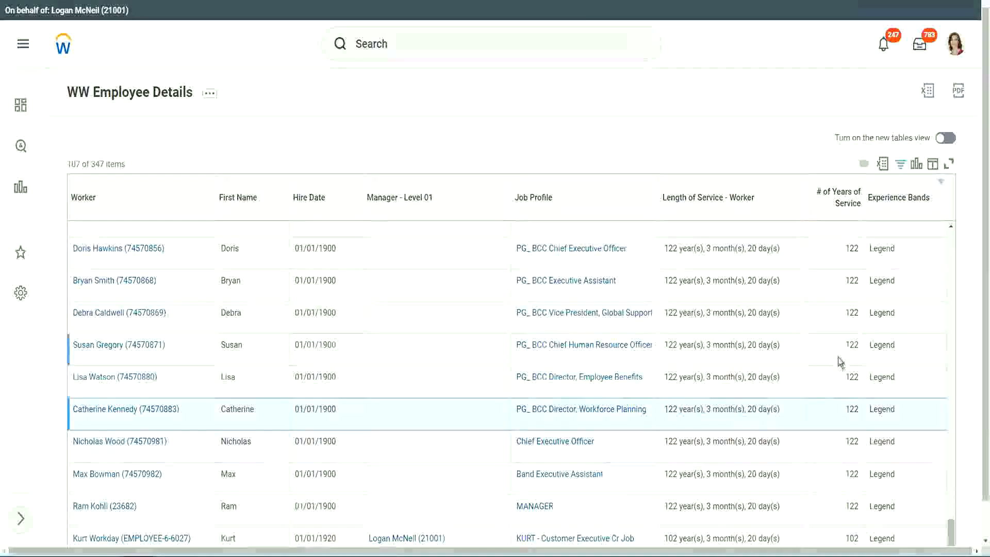
left_click(837, 281)
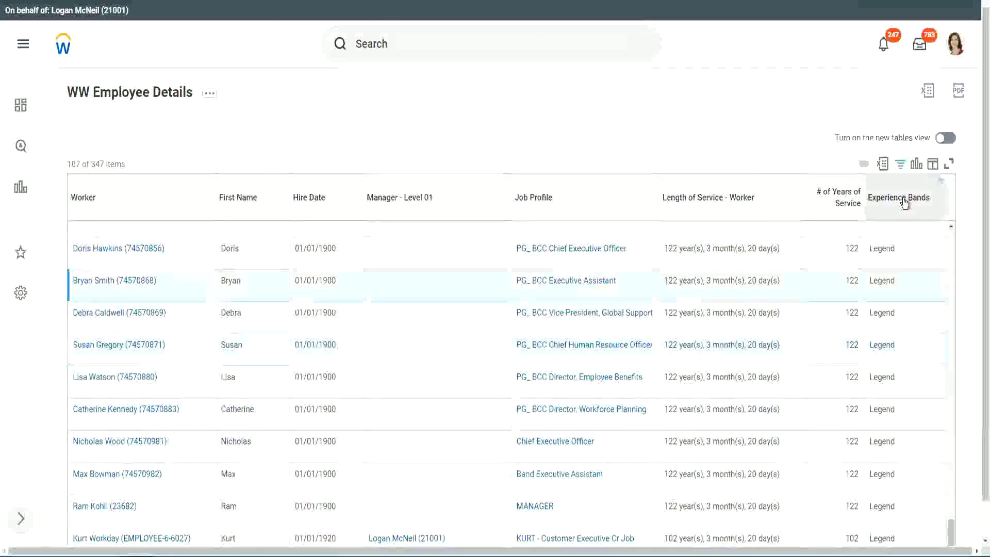
- Change the Experience Bands filter value to Experienced and apply the filter
left_click(906, 223)
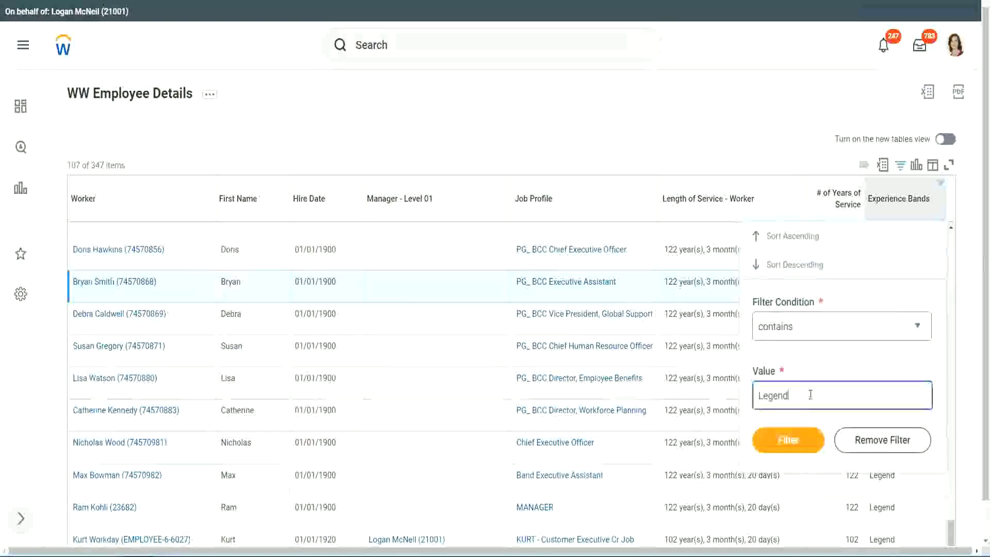
double_click(776, 395)
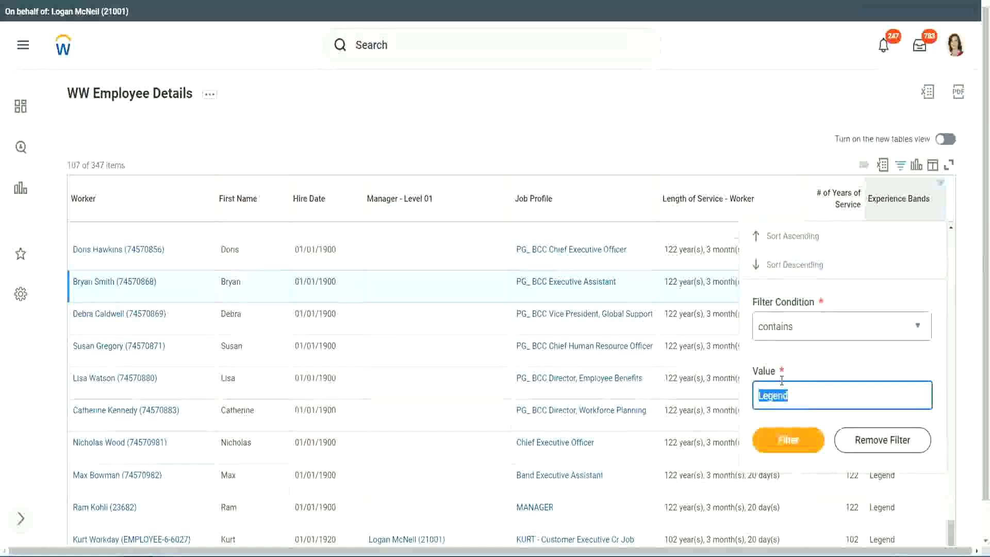
type("Ex")
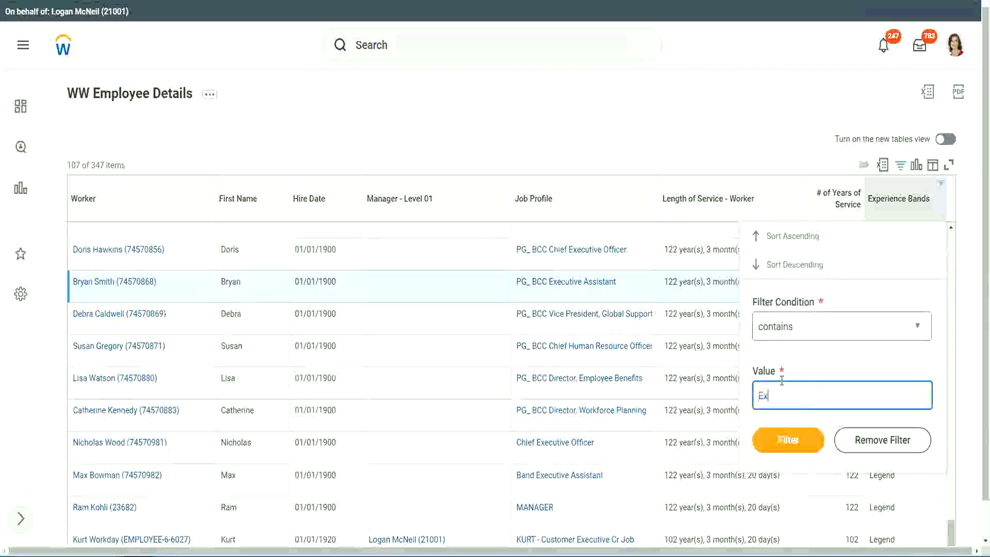
type("perienced")
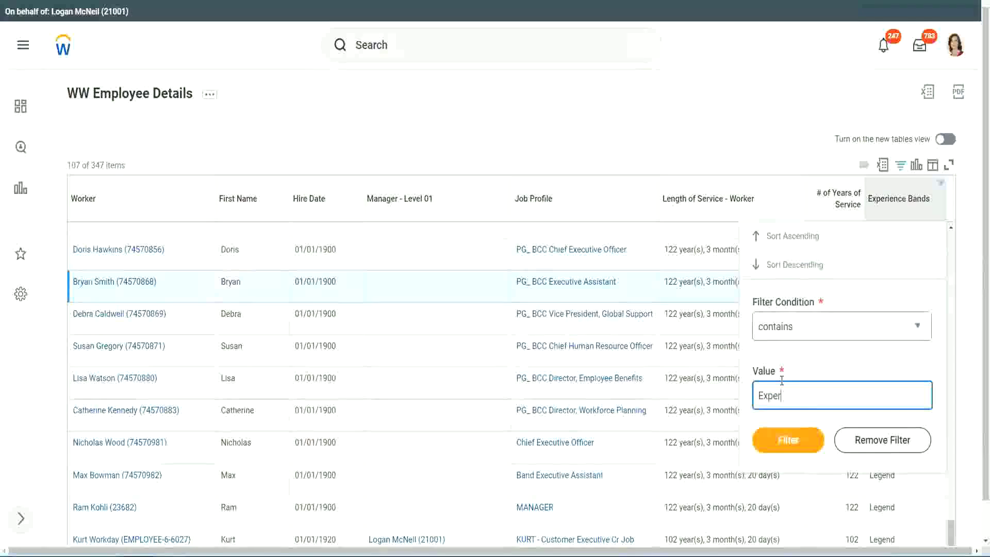
left_click(786, 446)
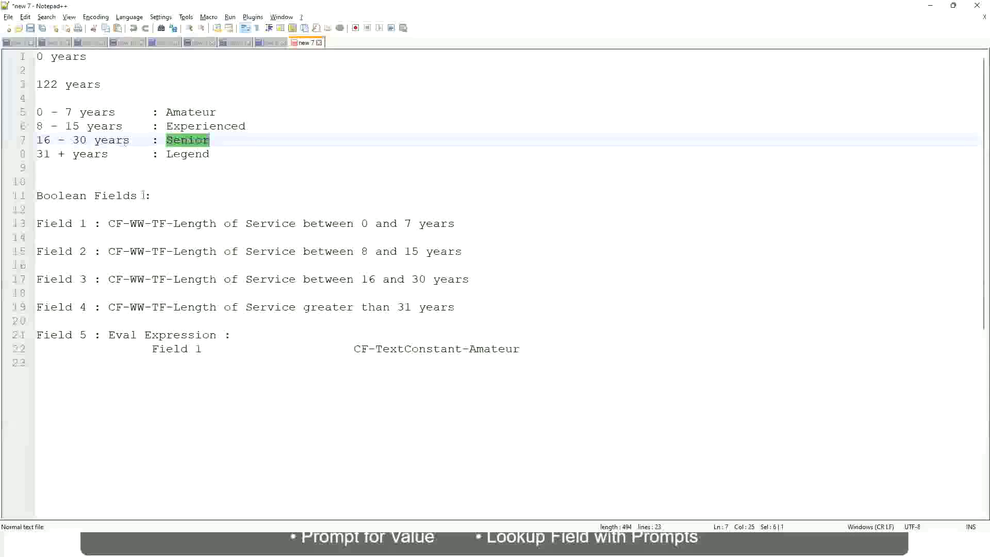
- Switch to the Notepad++ notes and check the 8 - 15 years range defined for the Experienced band
left_click_drag(43, 127, 80, 128)
left_click(80, 127)
left_click(114, 127)
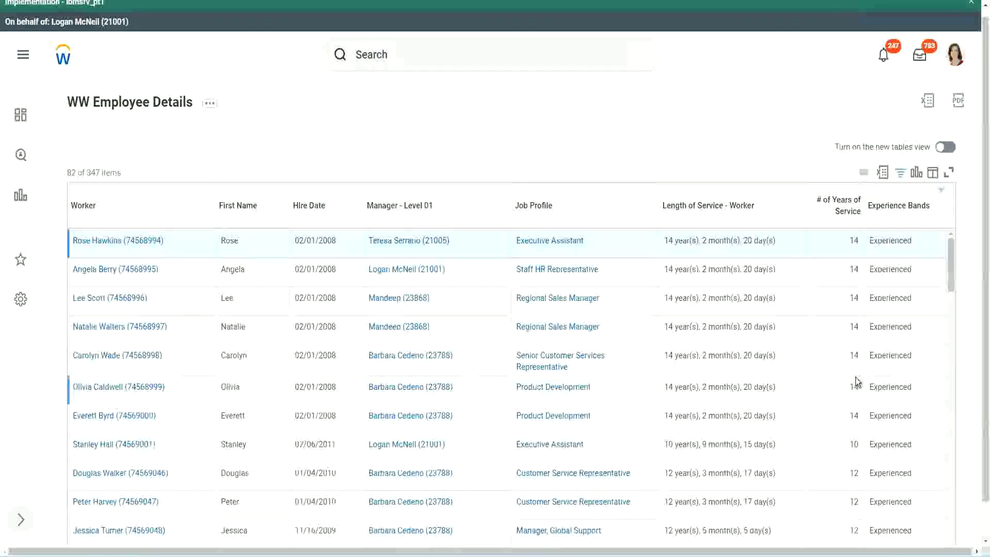
- Review the # of Years of Service values of the Experienced workers in the filtered Workday report against the 8 - 15 years range
scroll(857, 382, "down", 4)
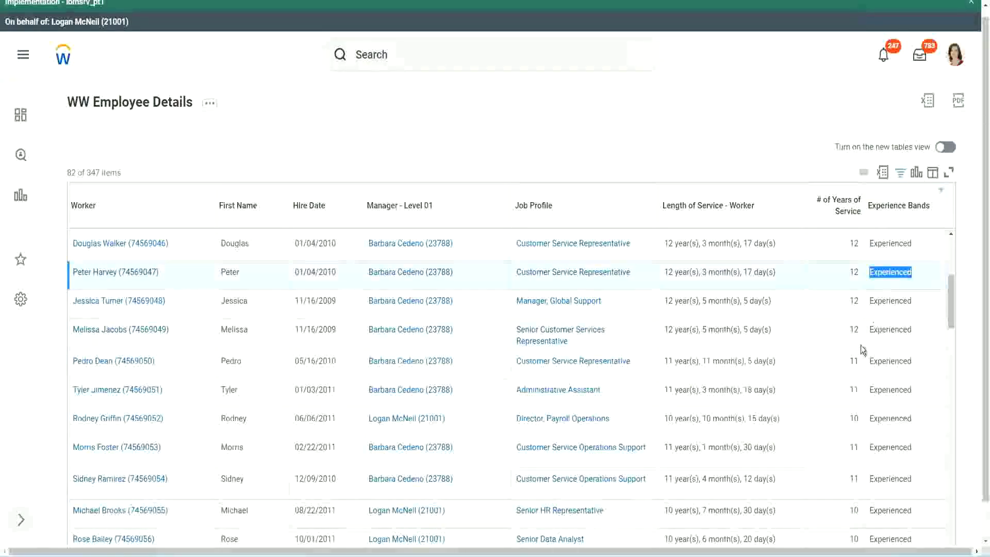
scroll(856, 361, "down", 2)
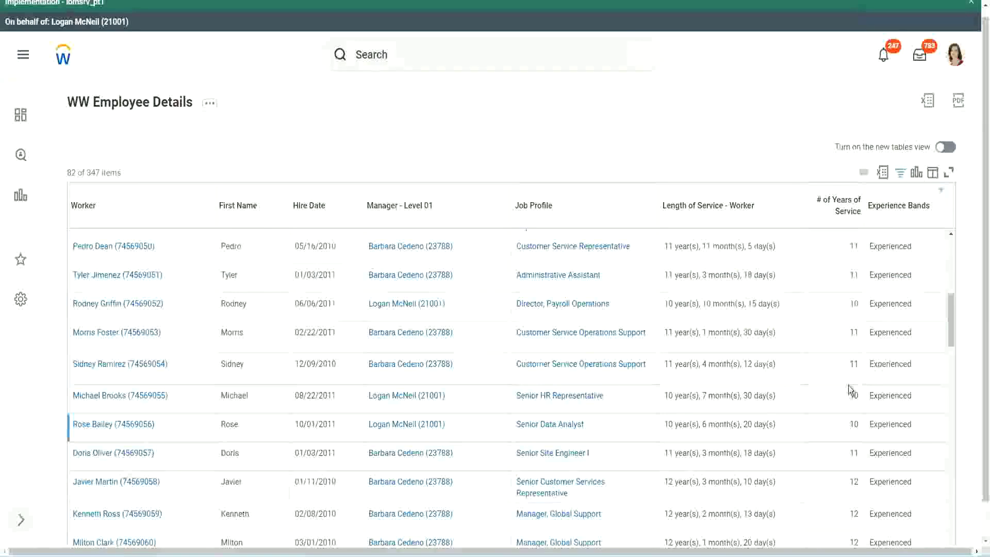
left_click(853, 367)
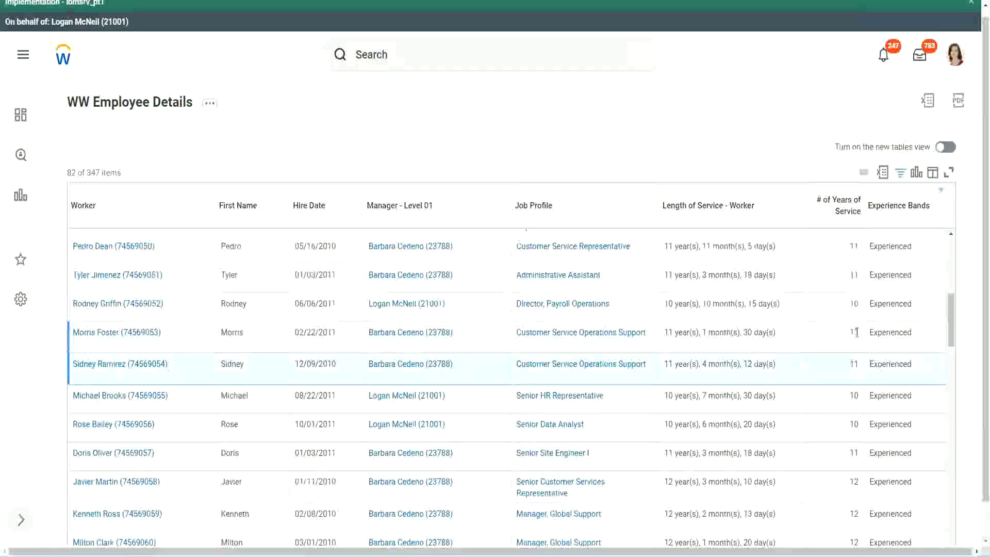
left_click(902, 330)
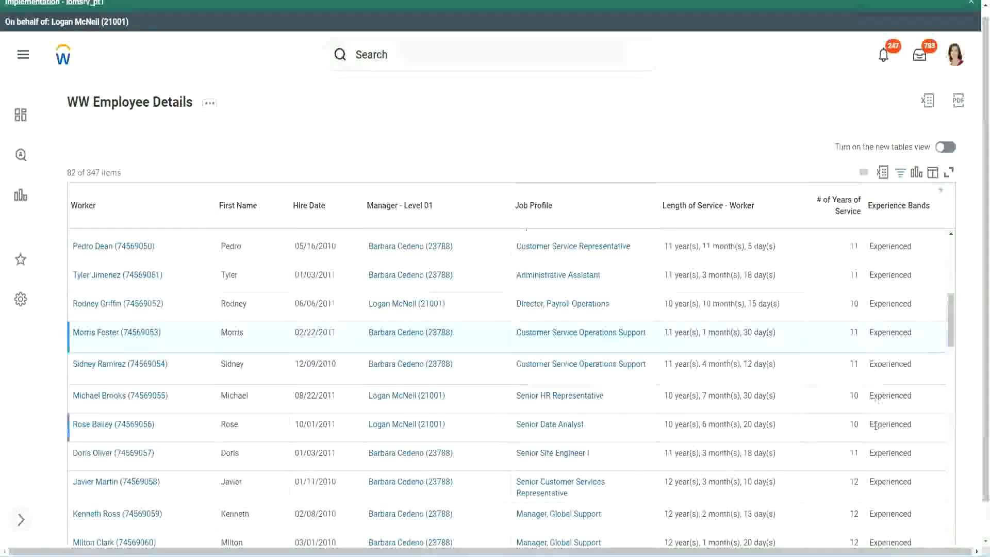
scroll(876, 425, "down", 10)
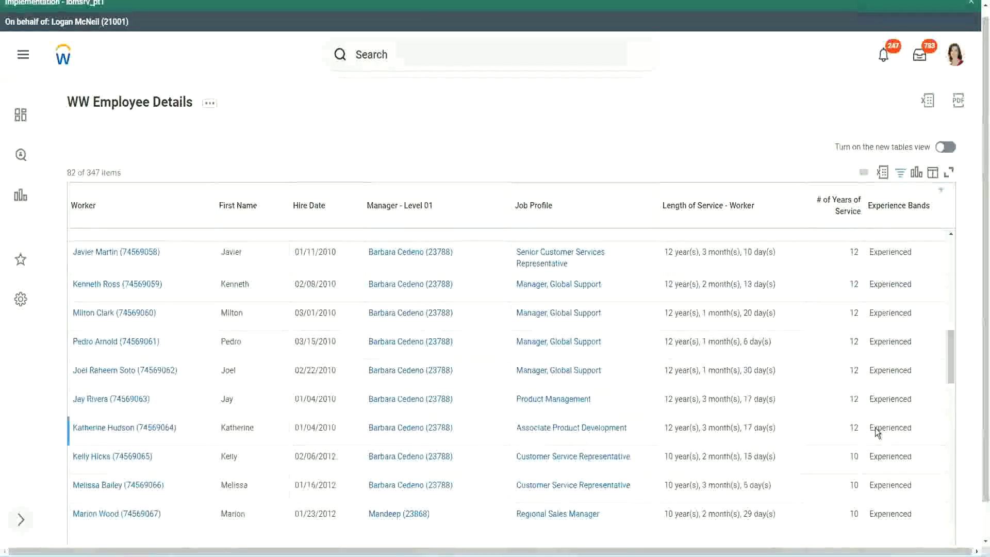